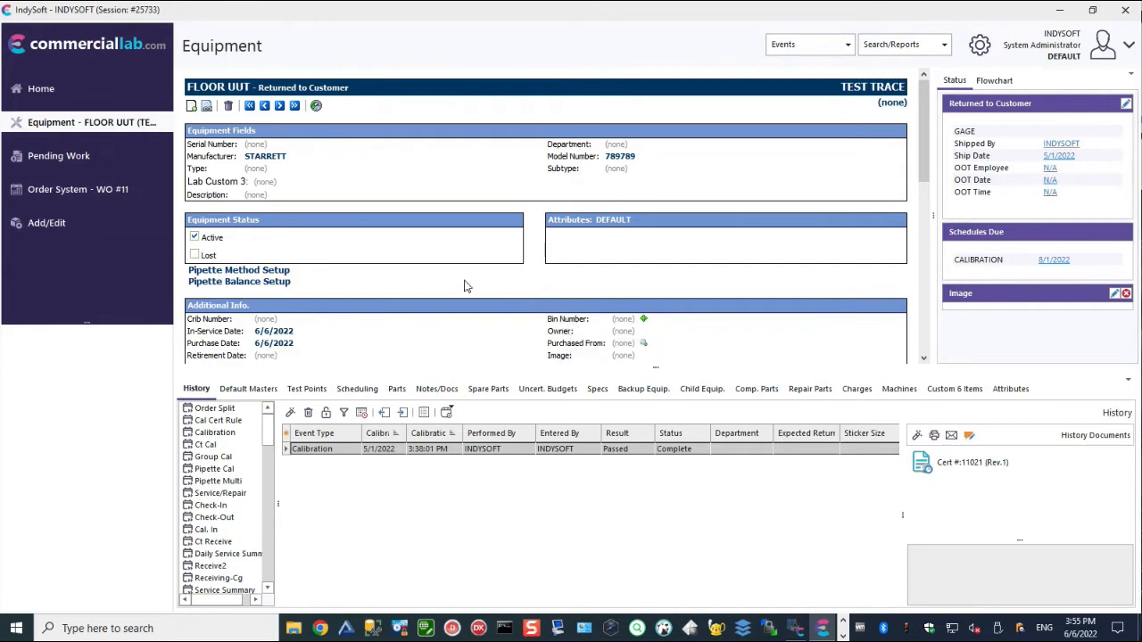
Step: Look up the FLOOR STANDARD equipment record by I.D., followed by the LAB STANDARD record
click(210, 88)
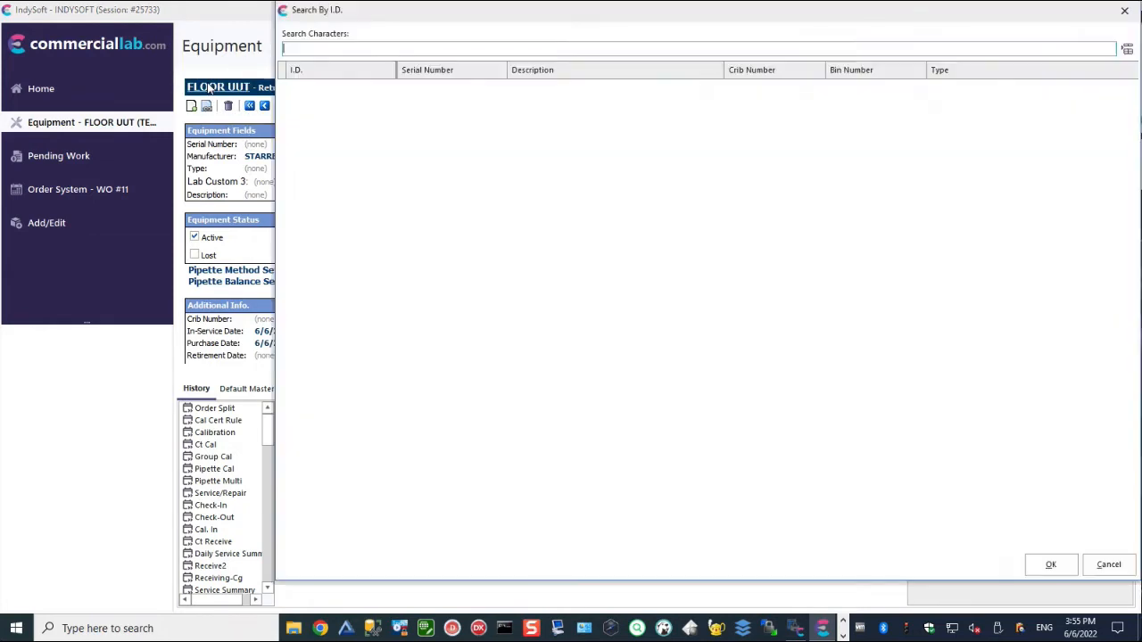
text(flo)
key(Escape)
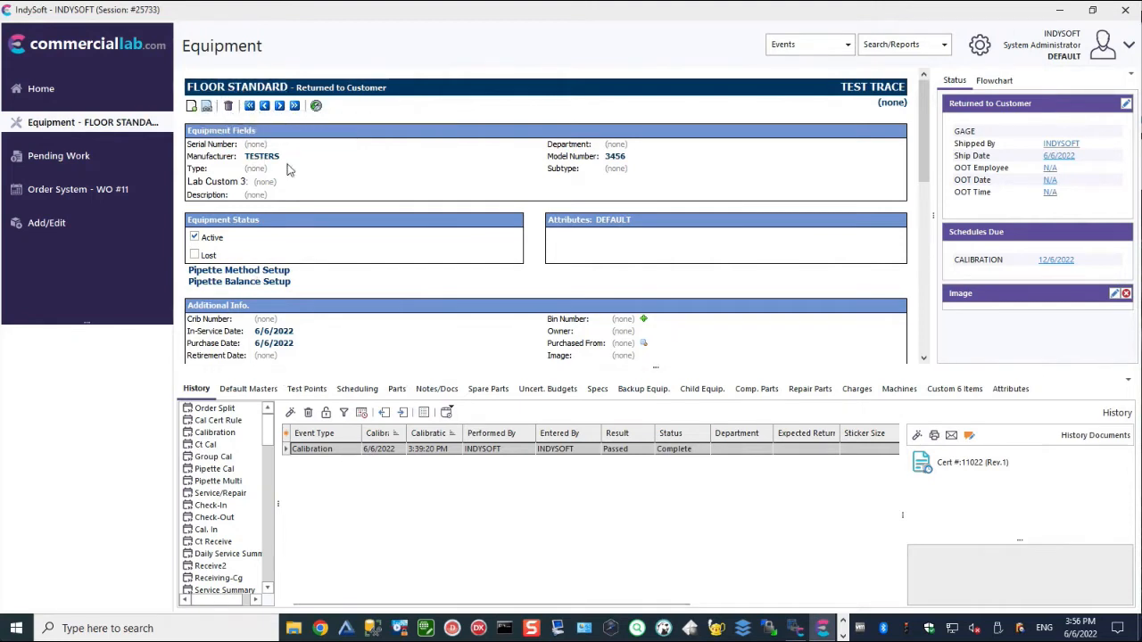
click(241, 88)
text(lab)
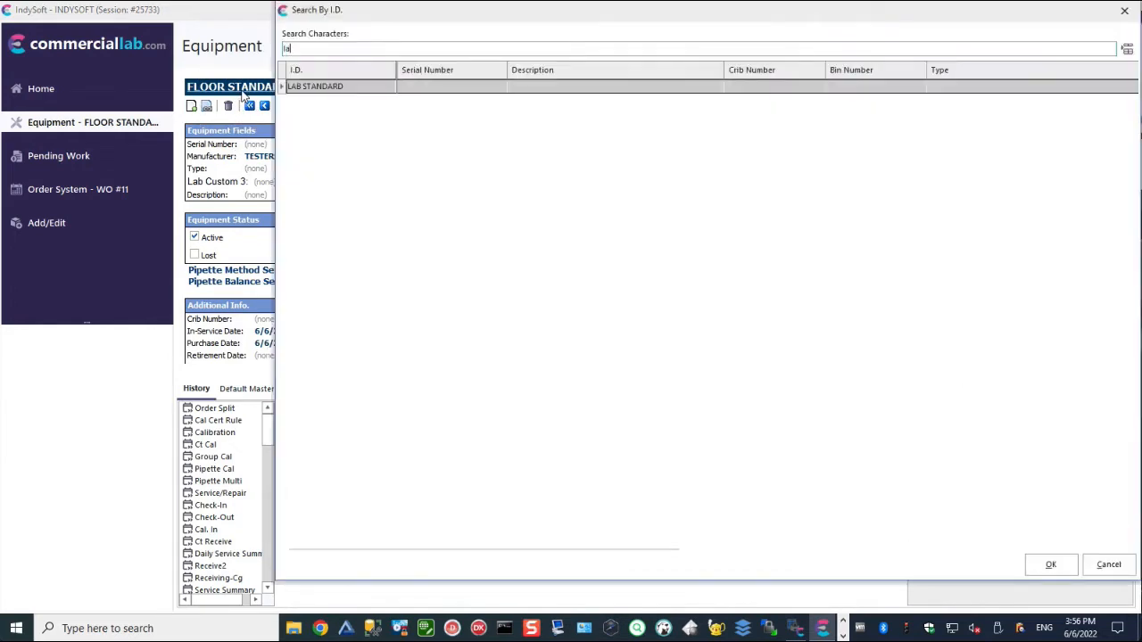
key(Return)
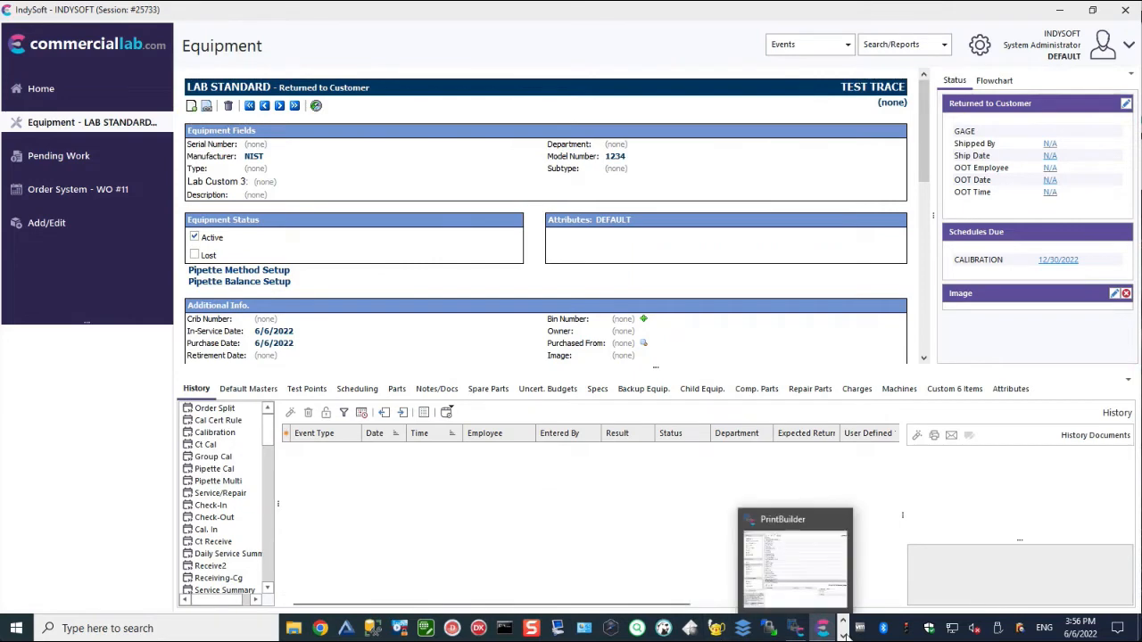
Step: Switch to the Custom Report Designer and review the REVERSE TRACE report's preview, design layout and data pipelines
click(843, 635)
mouse_move(301, 630)
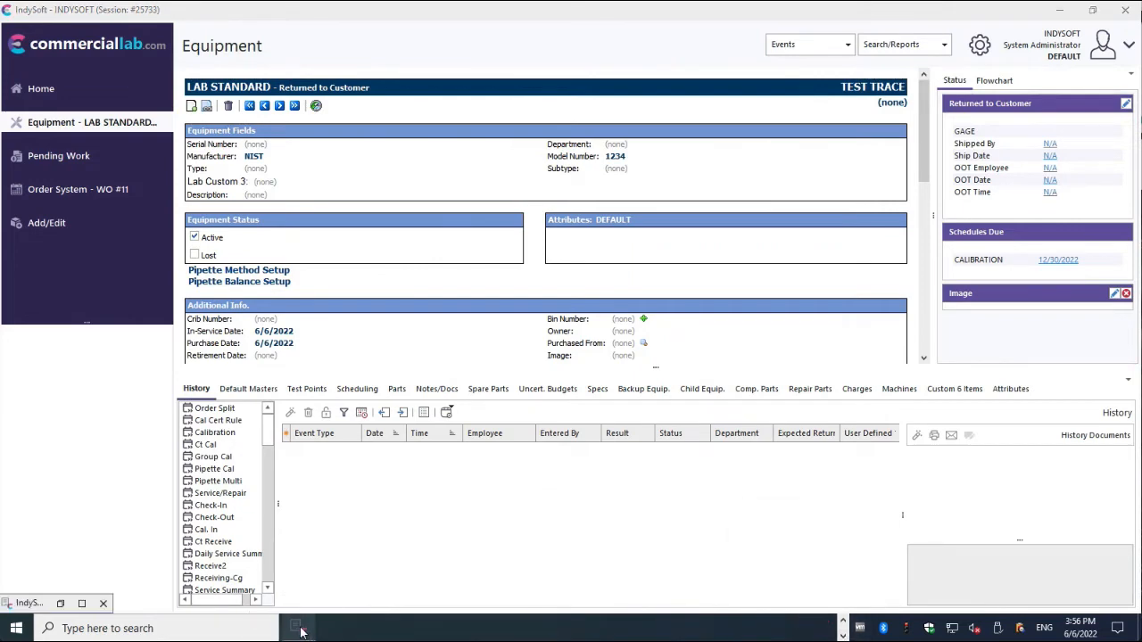
click(85, 607)
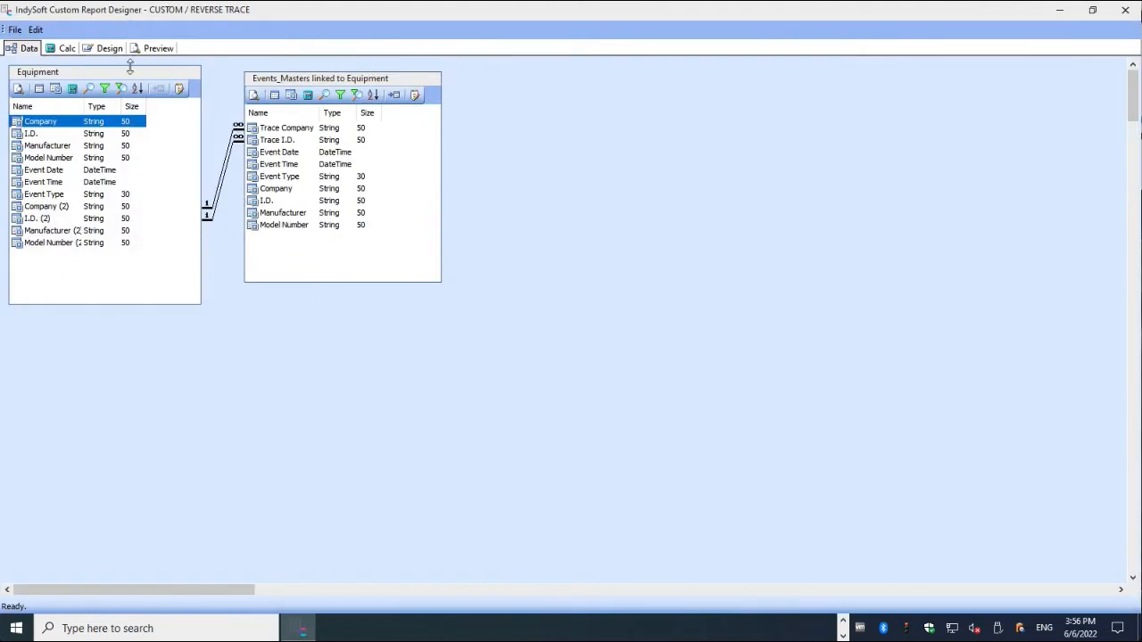
click(156, 48)
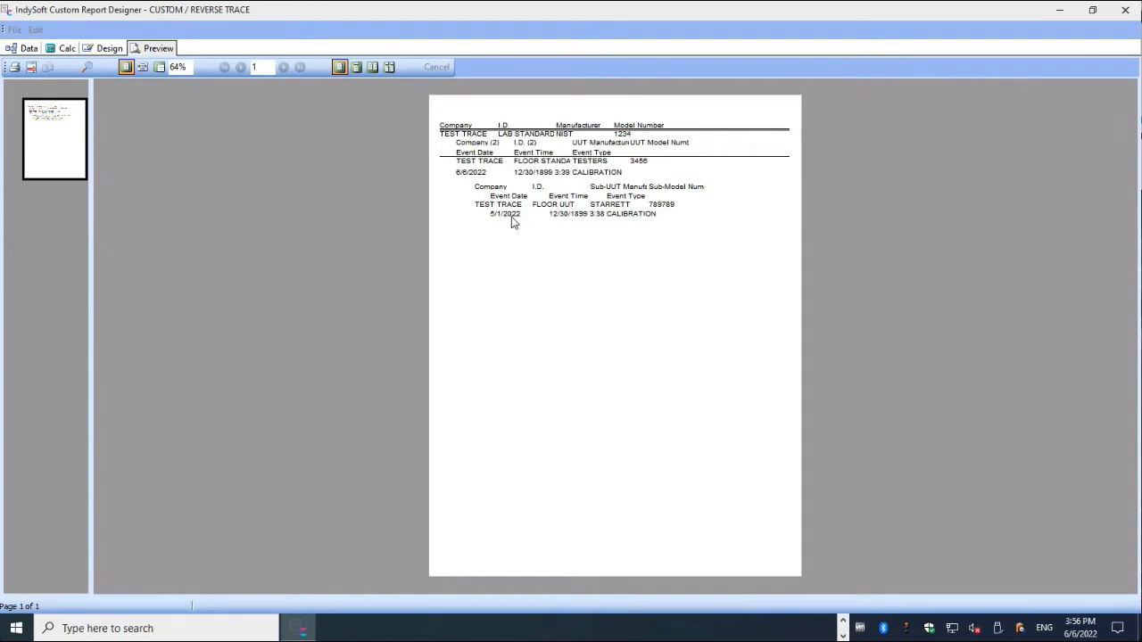
click(112, 50)
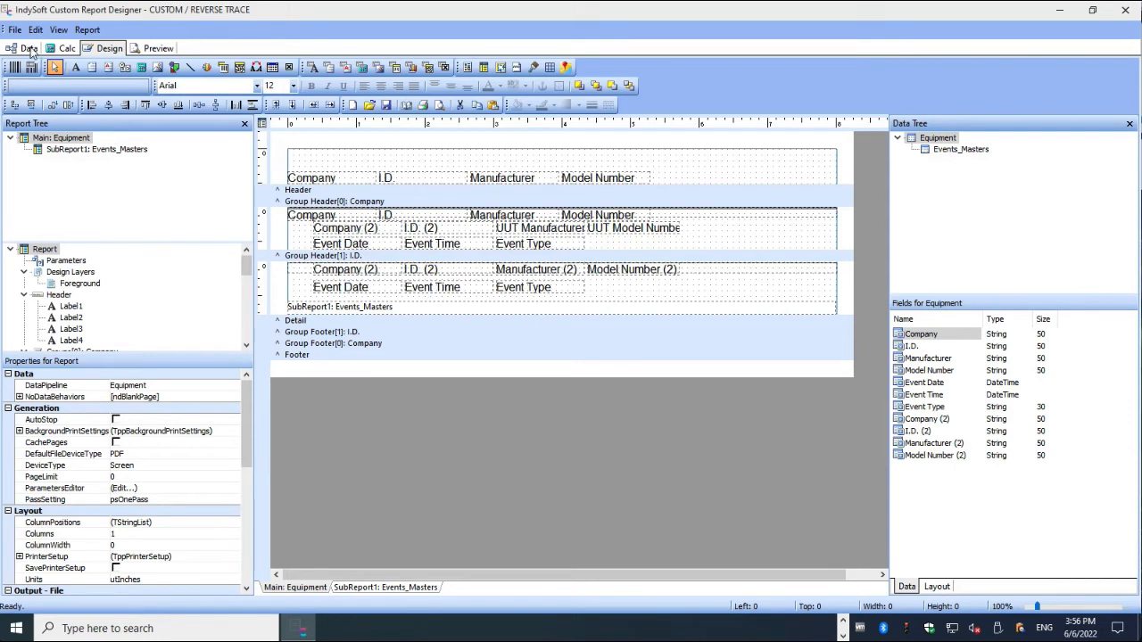
click(29, 50)
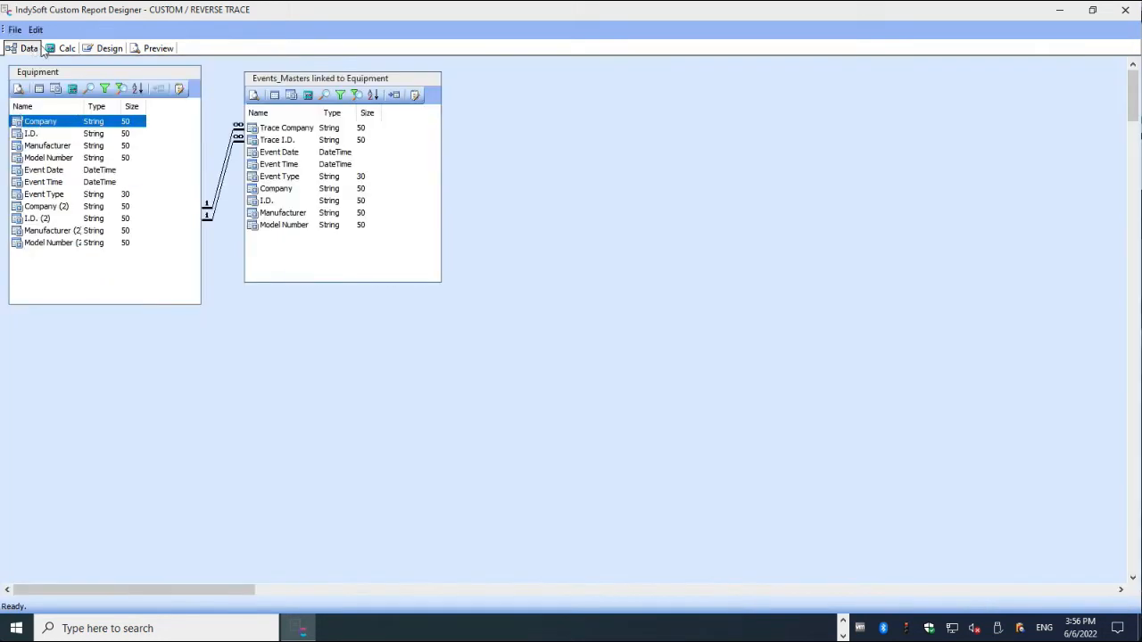
Step: Create a new query with the Query Designer and add the Equipment (GAGES) table to it
click(15, 29)
mouse_move(36, 30)
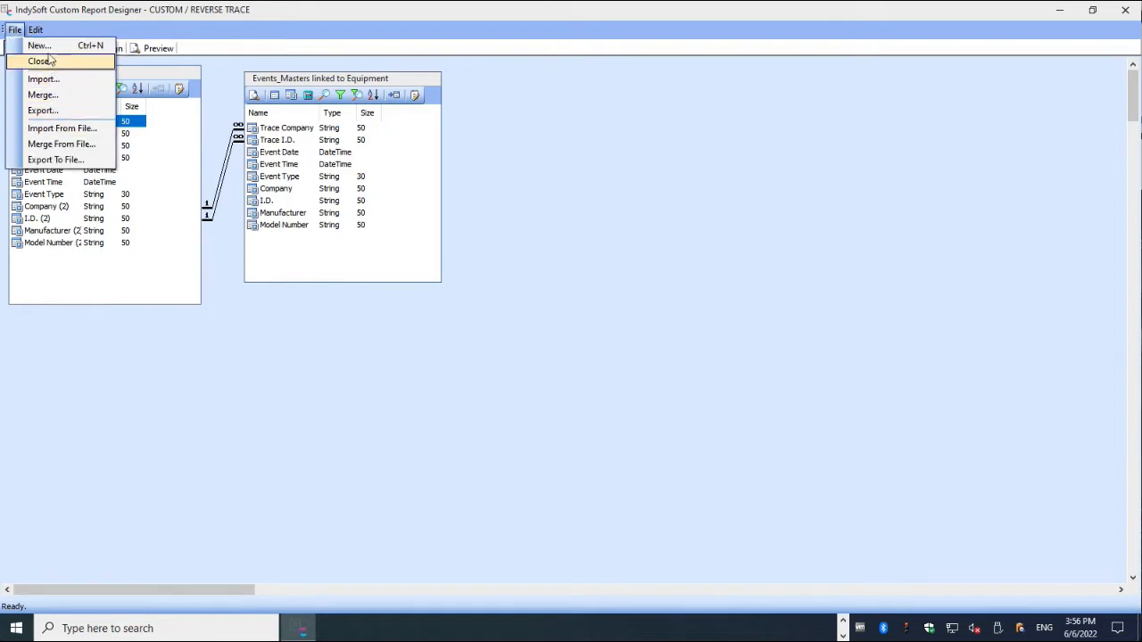
click(39, 46)
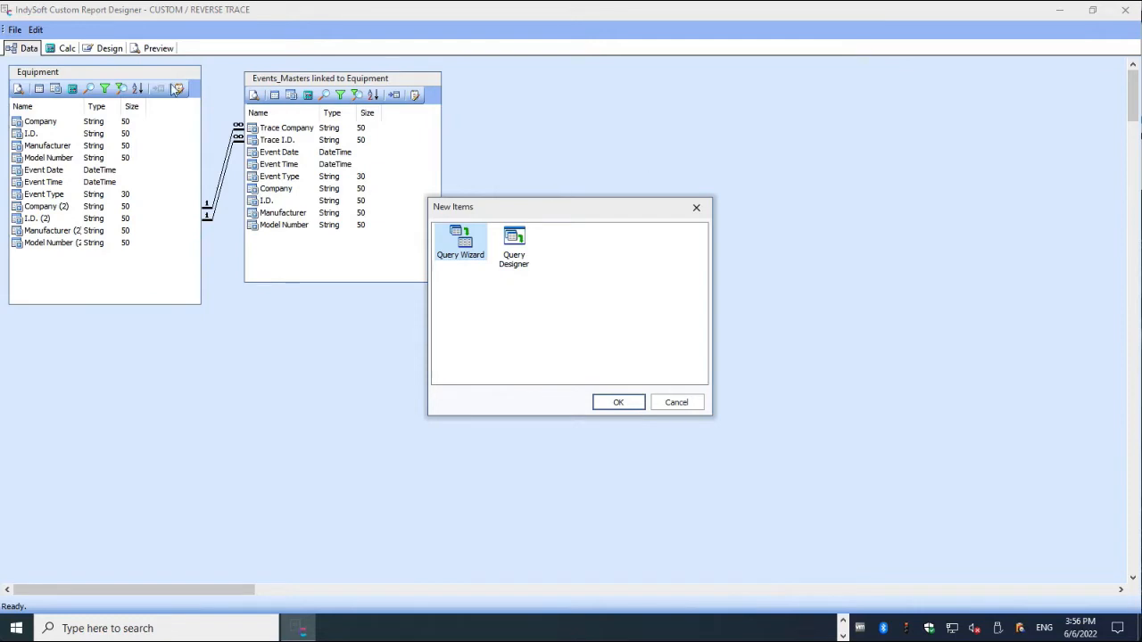
click(515, 247)
click(620, 402)
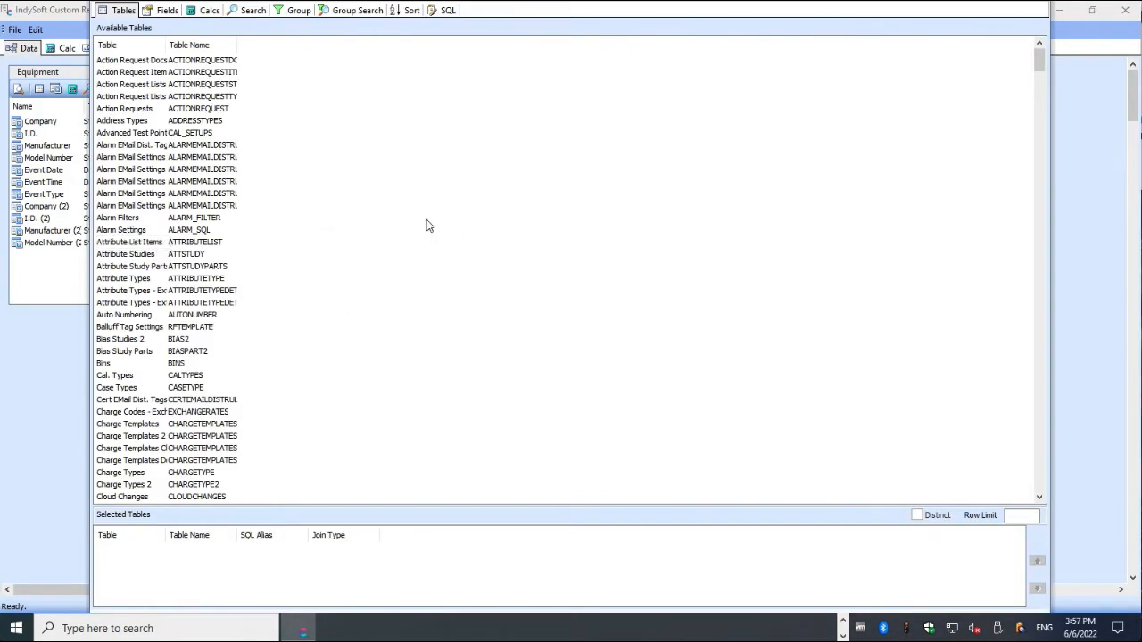
drag(1038, 68, 1038, 139)
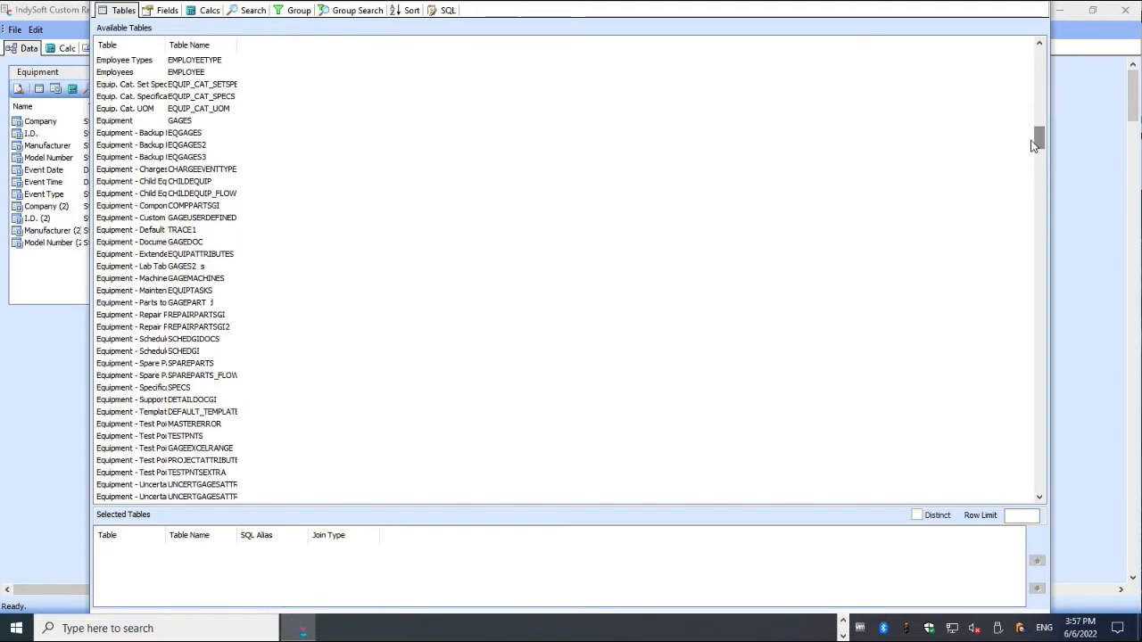
double_click(128, 122)
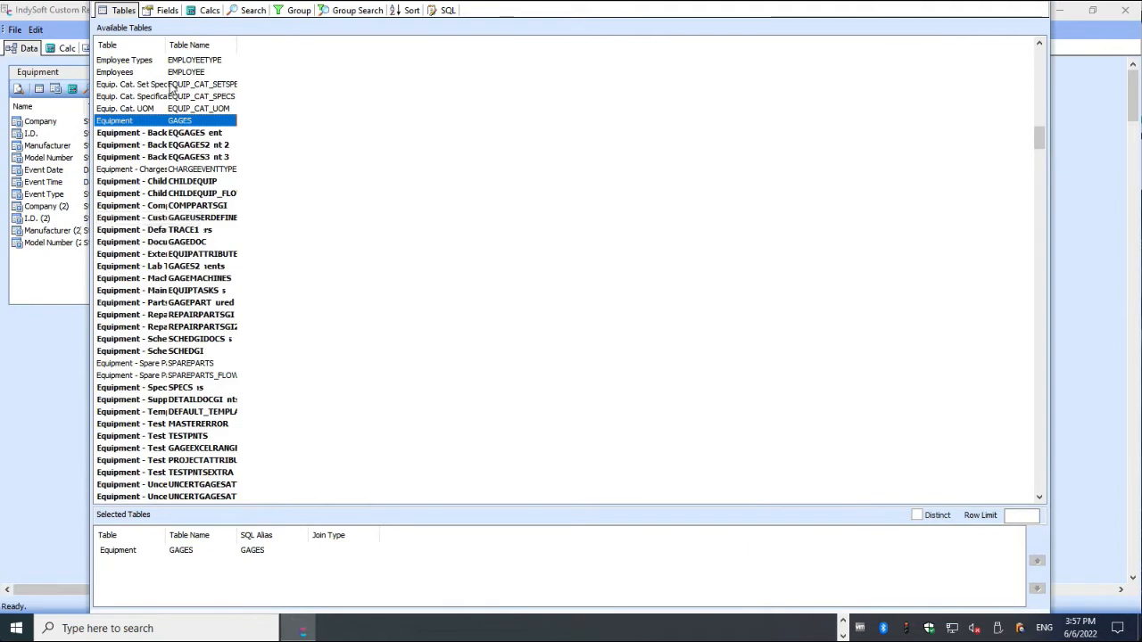
Step: Add the Company, I.D., Manufacturer and Model Number fields of the Equipment table to the query
click(166, 10)
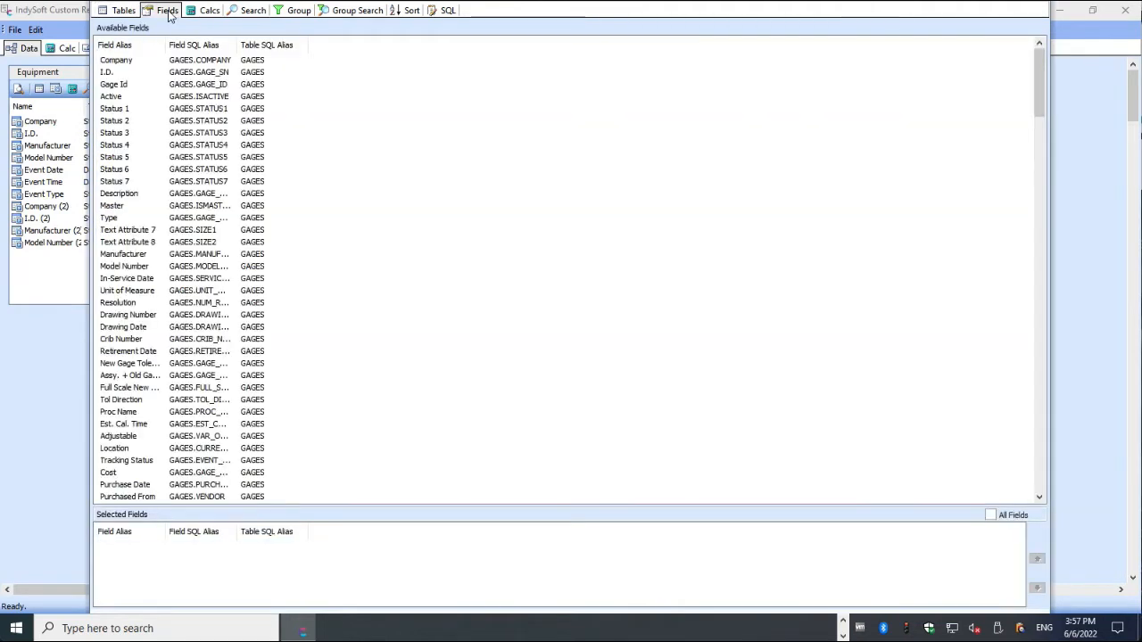
double_click(111, 60)
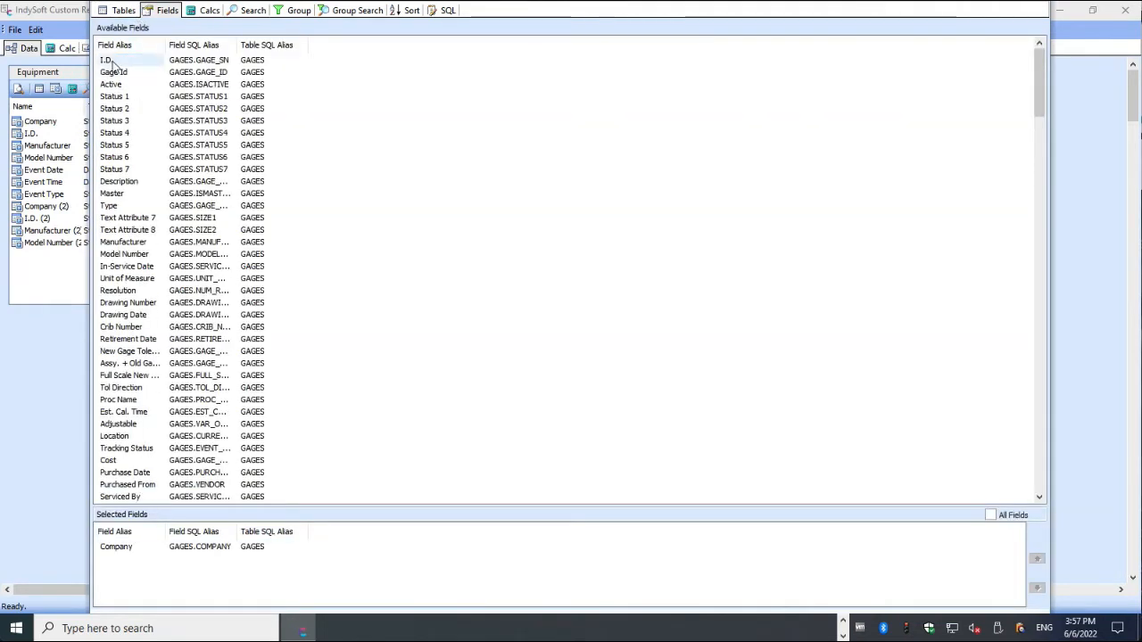
double_click(109, 59)
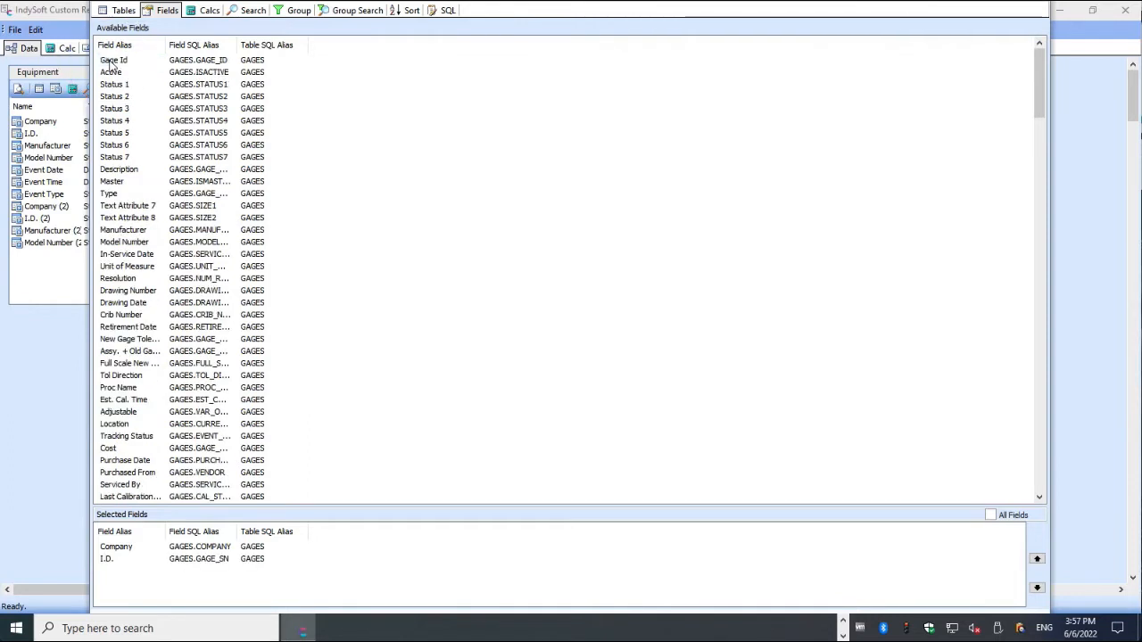
double_click(125, 230)
double_click(125, 230)
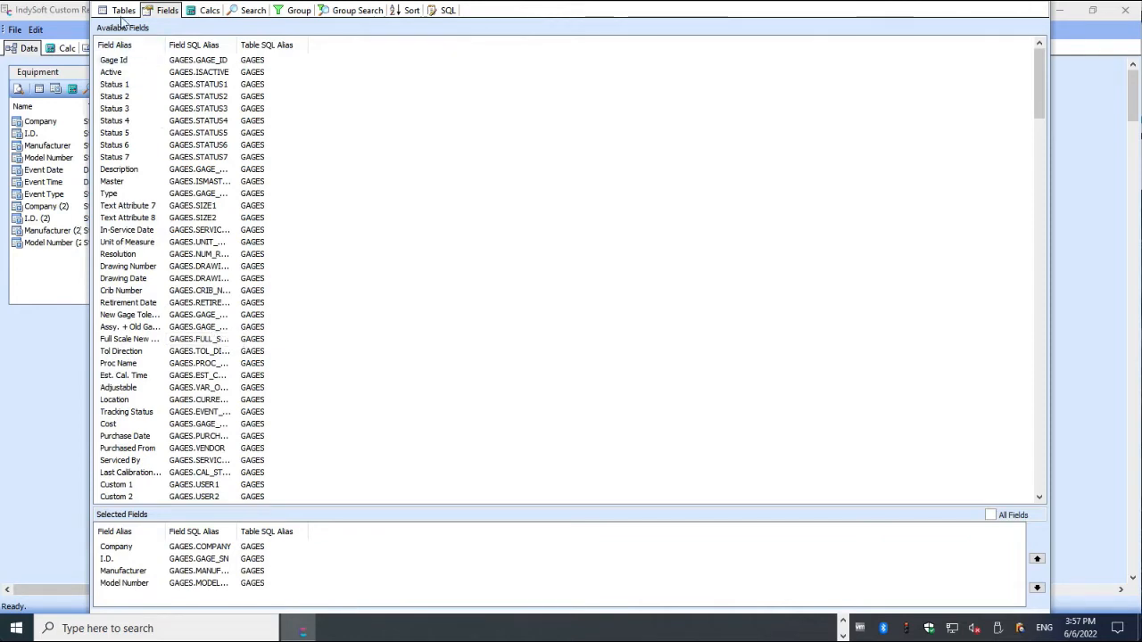
Step: Add the Events - Masters (TRACE2) table and remove its default NIST # and Template Name joins to Equipment
click(123, 10)
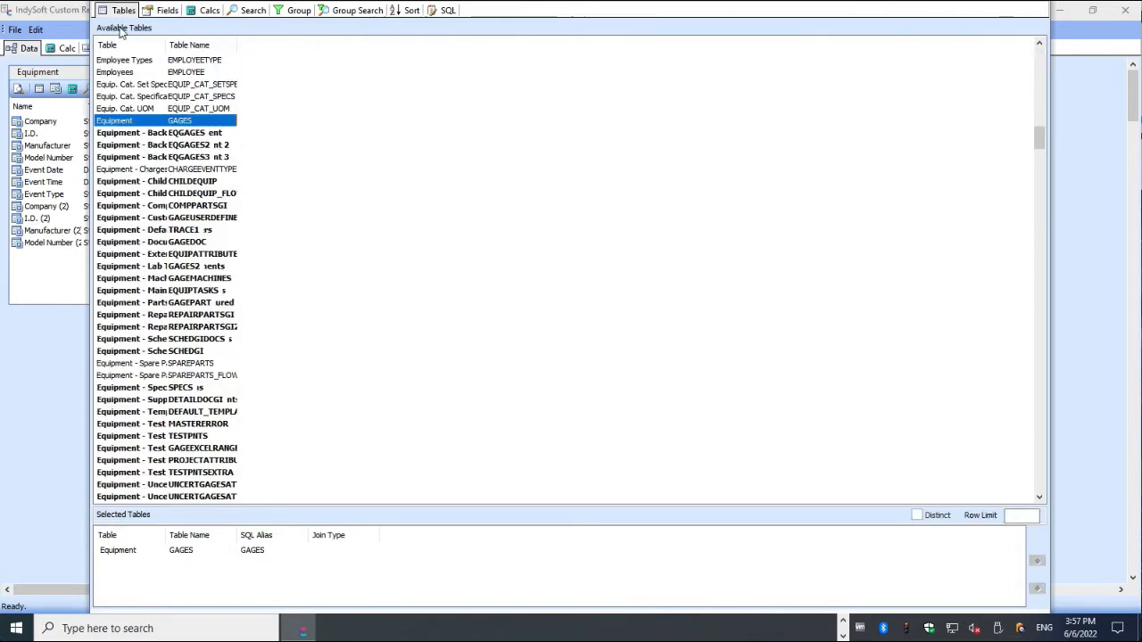
scroll(181, 348, down, 20)
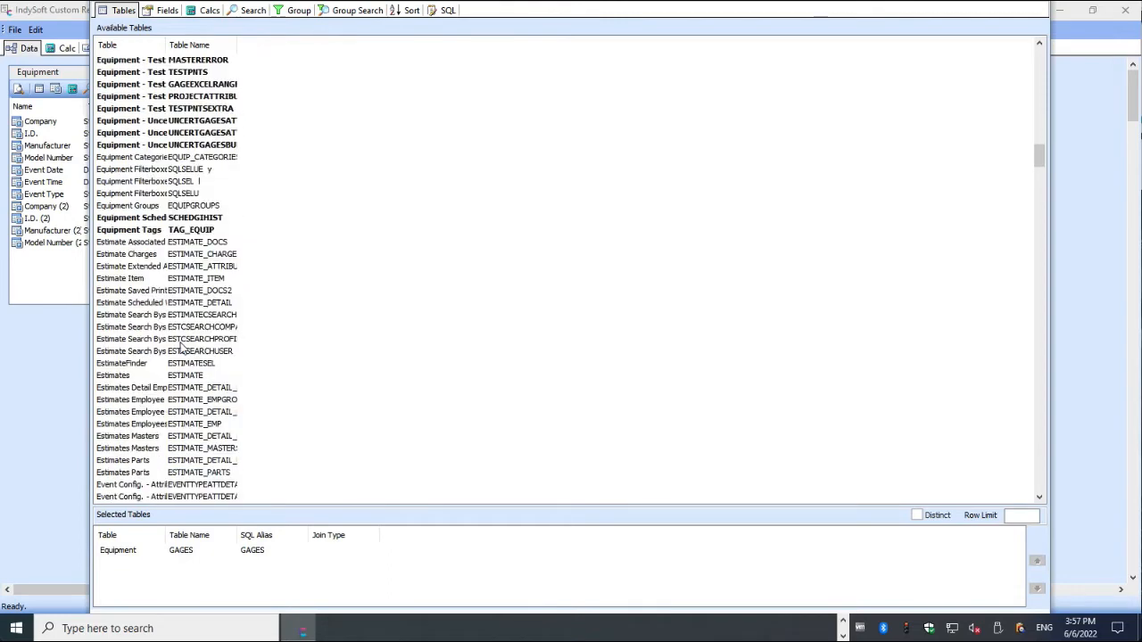
scroll(181, 347, down, 20)
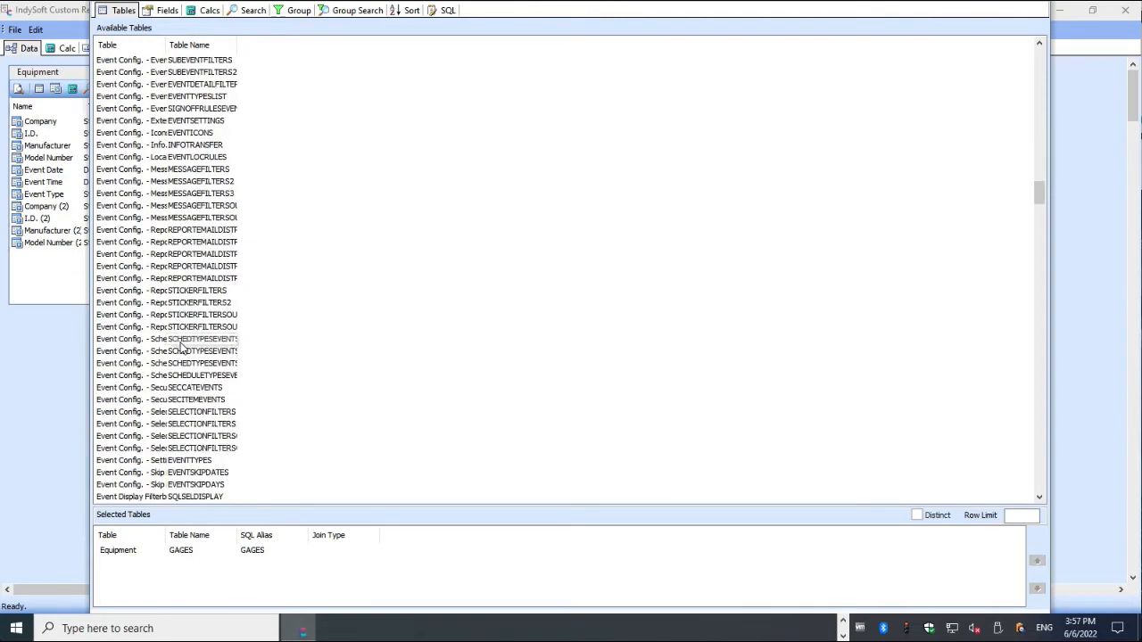
scroll(189, 357, down, 9)
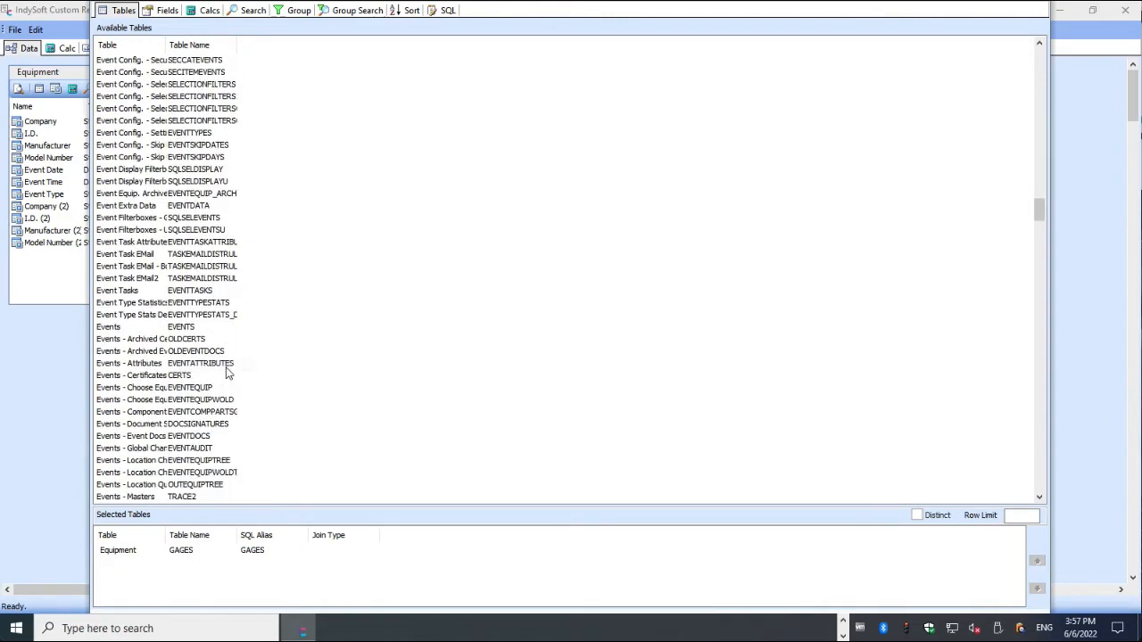
click(127, 316)
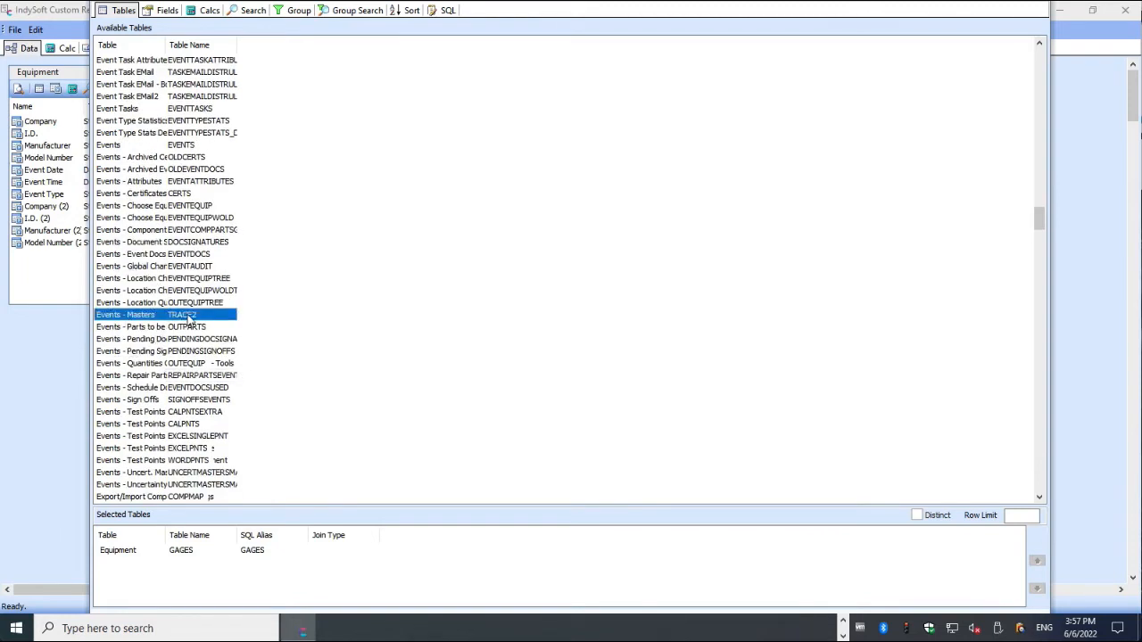
double_click(189, 316)
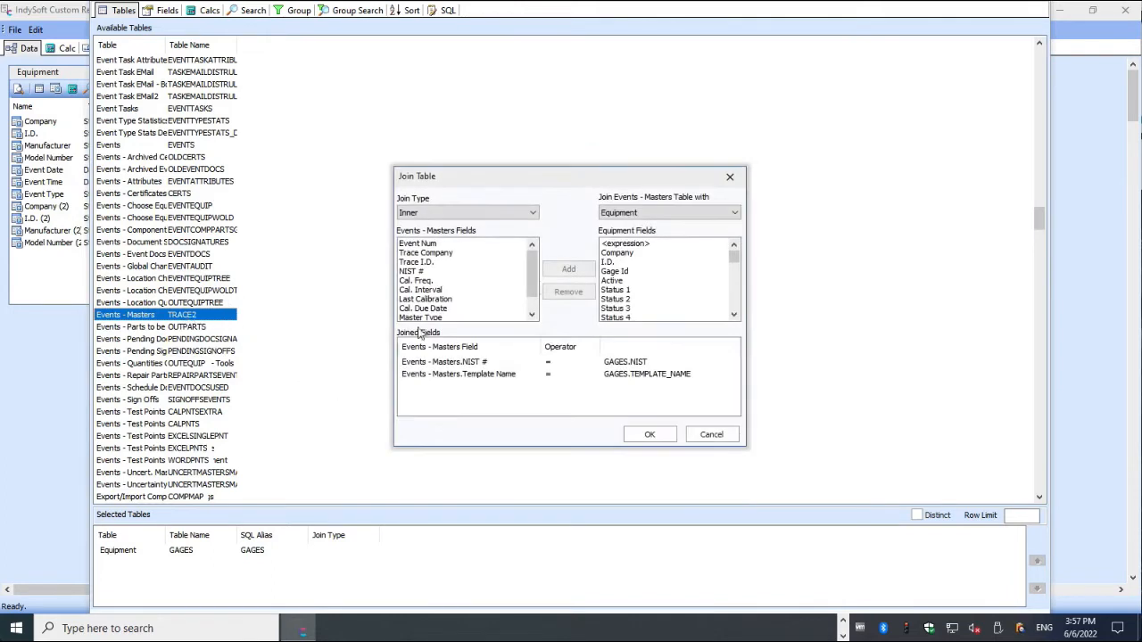
click(468, 364)
shift+click(466, 375)
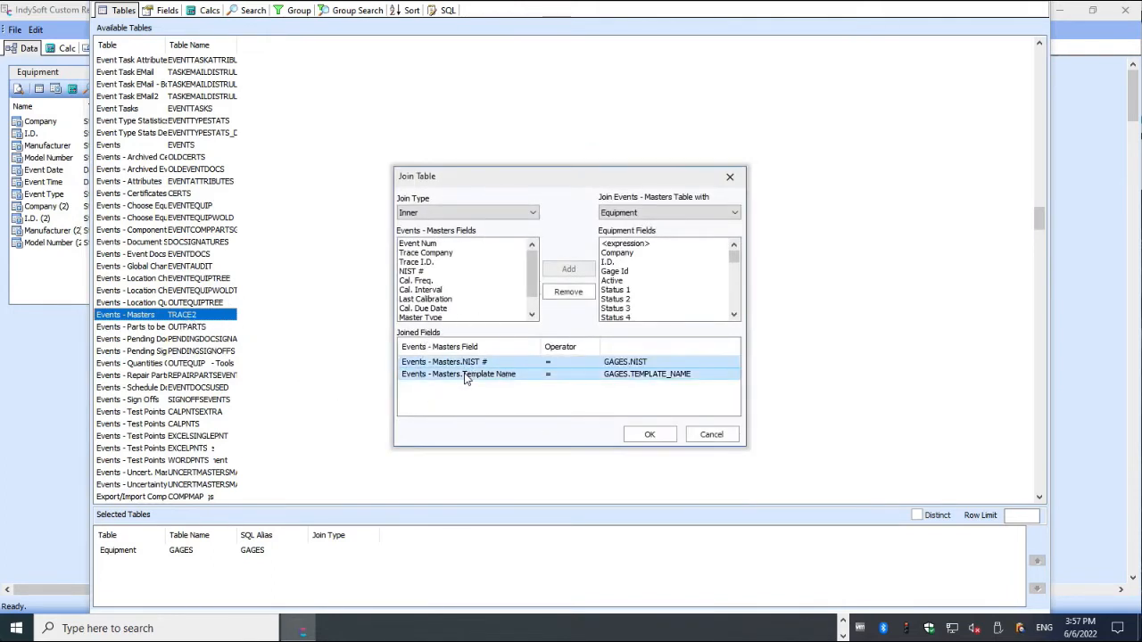
click(568, 292)
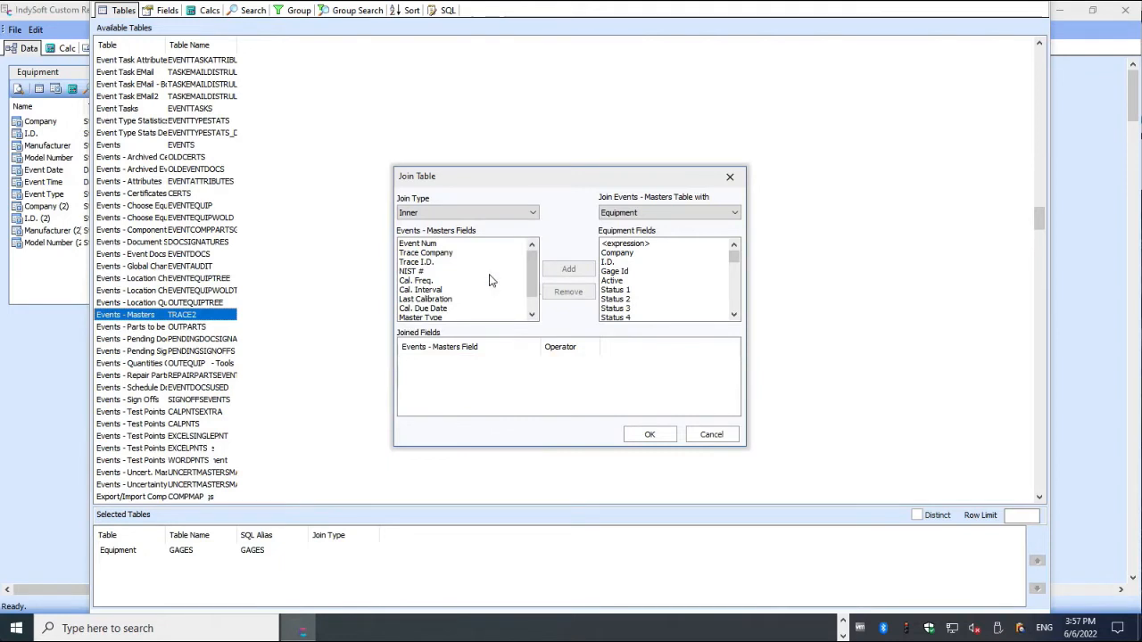
Step: Inner join Events - Masters to Equipment, matching Trace Company to Company and Trace I.D. to I.D
click(437, 255)
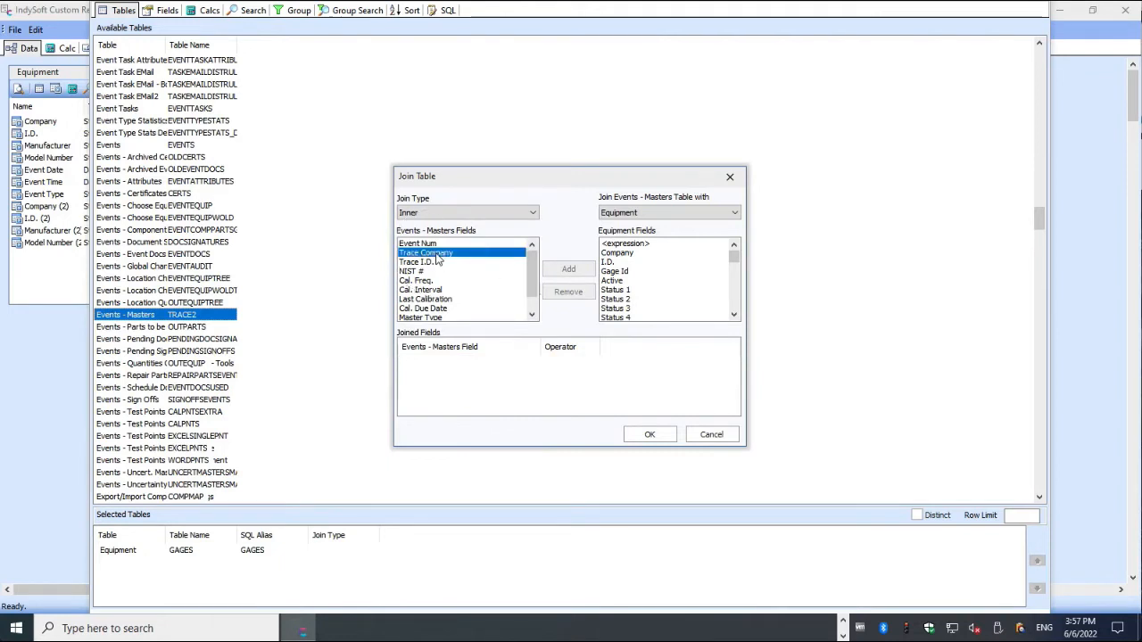
click(629, 254)
click(568, 269)
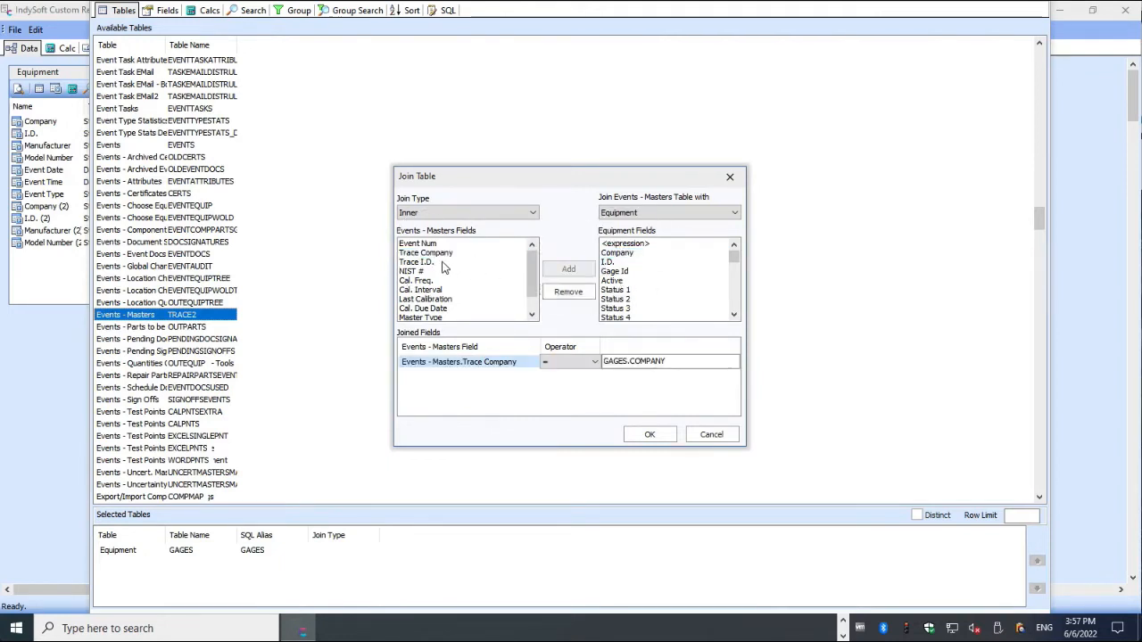
click(444, 262)
click(611, 262)
click(568, 269)
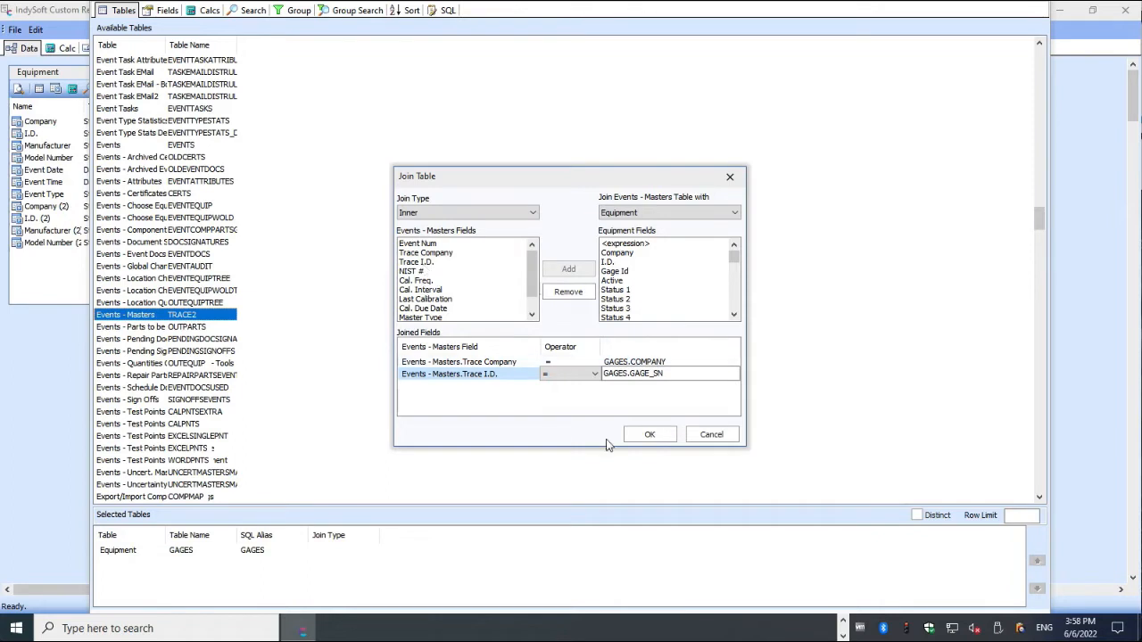
click(658, 437)
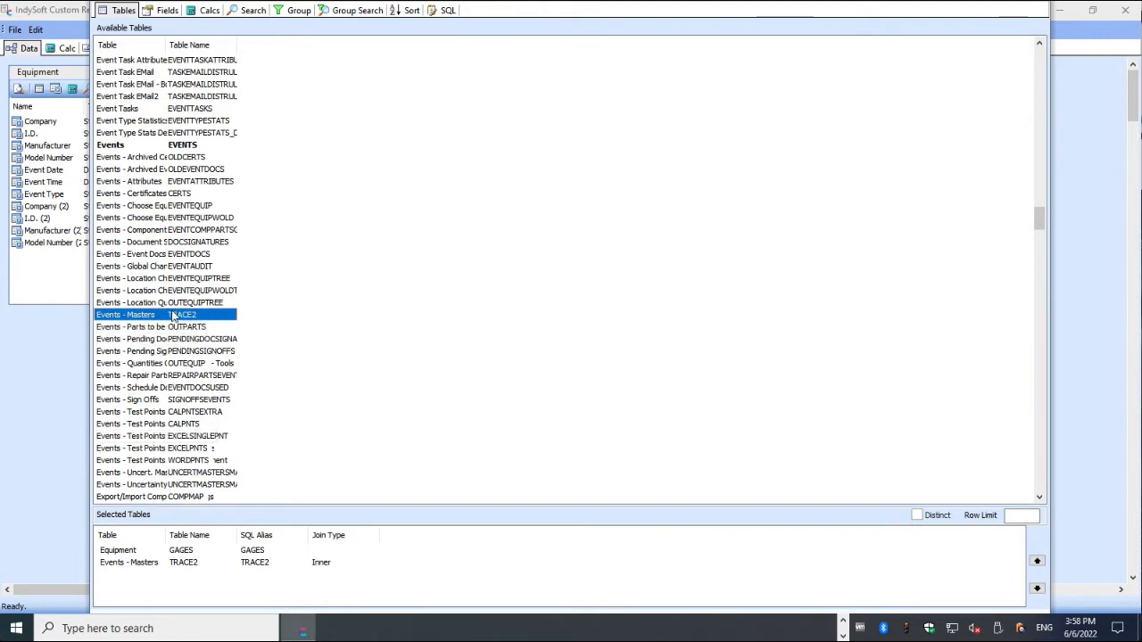
Step: Add the Events table to the query and set its join with Events - Masters to Inner
double_click(113, 145)
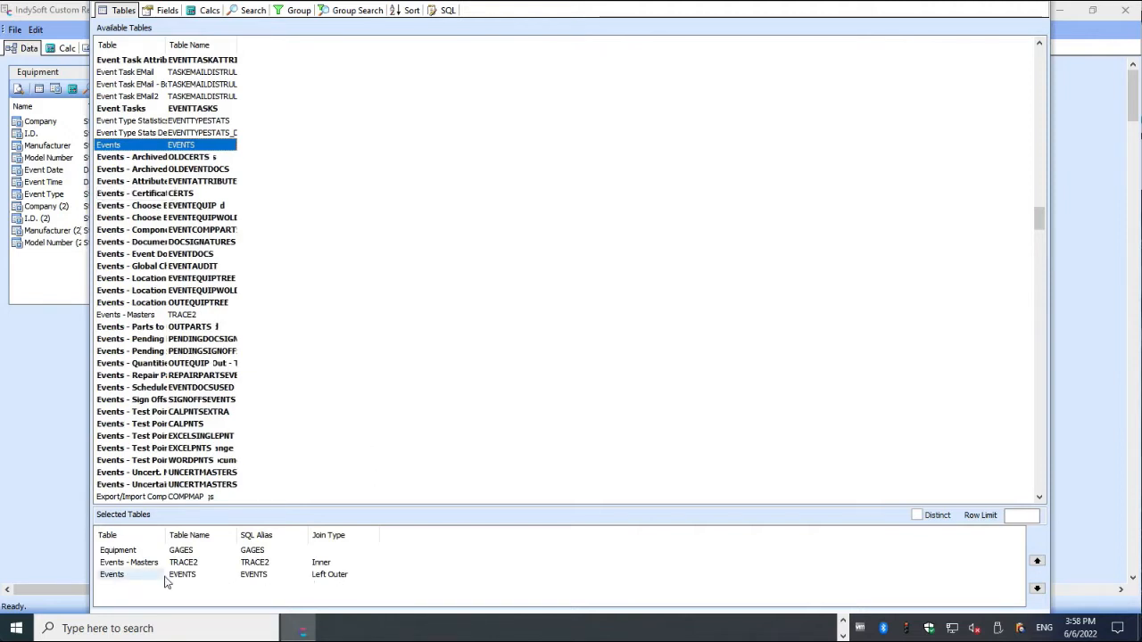
click(341, 580)
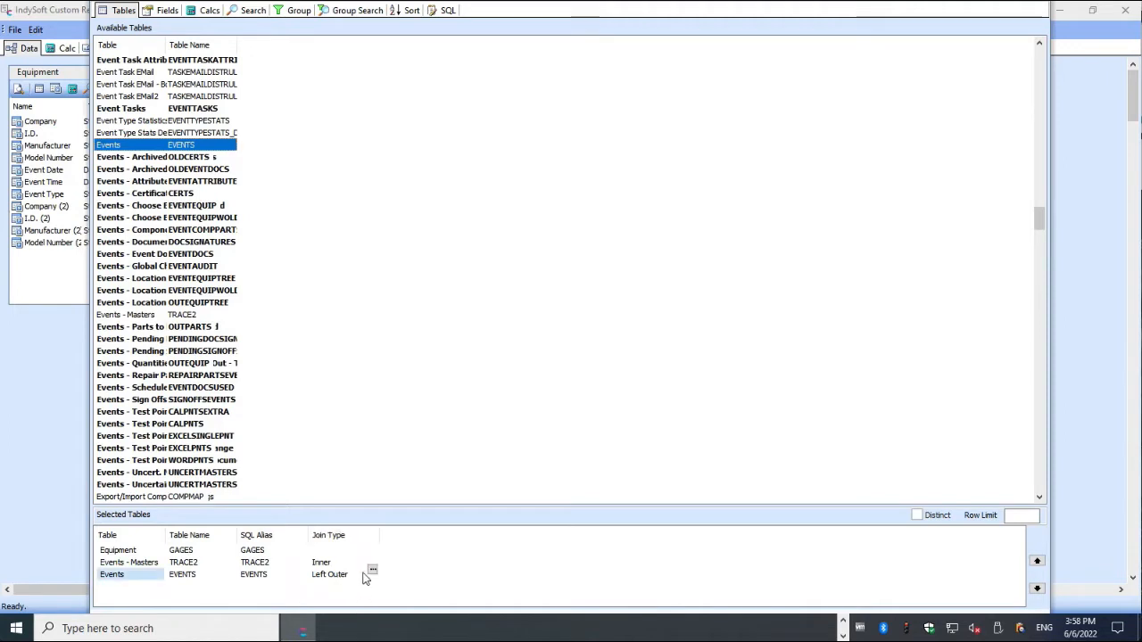
click(373, 570)
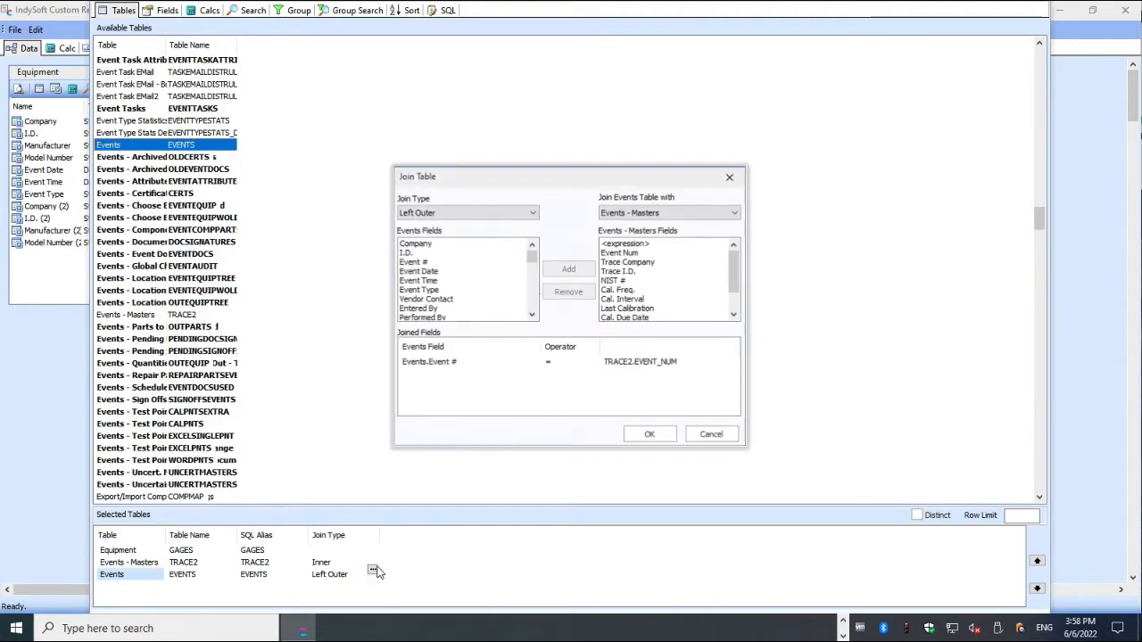
click(492, 213)
click(437, 226)
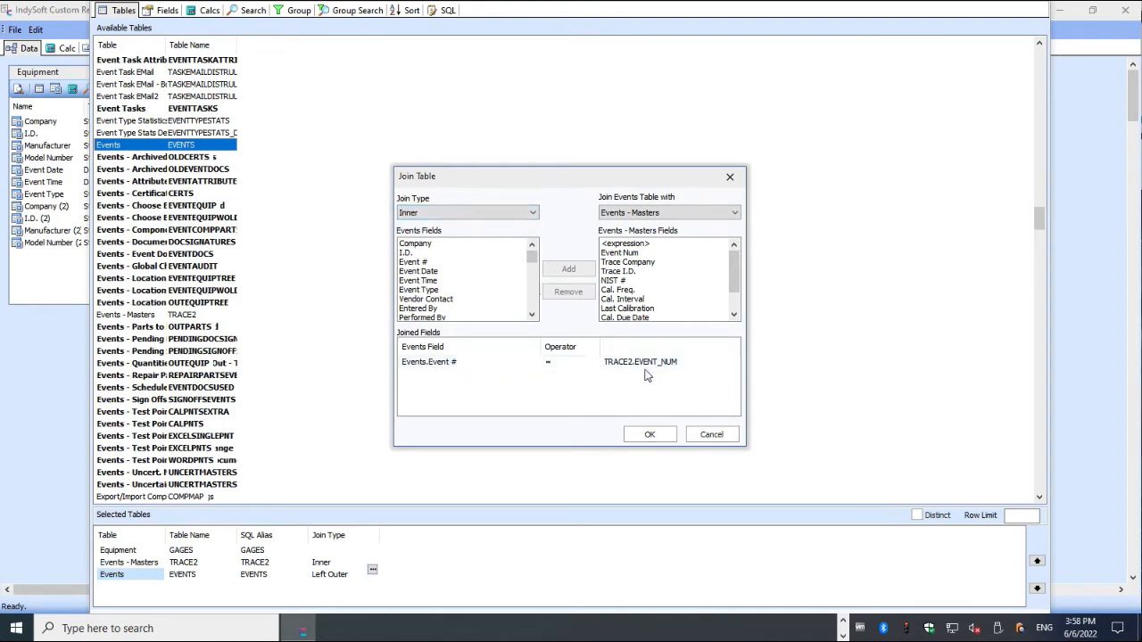
click(663, 435)
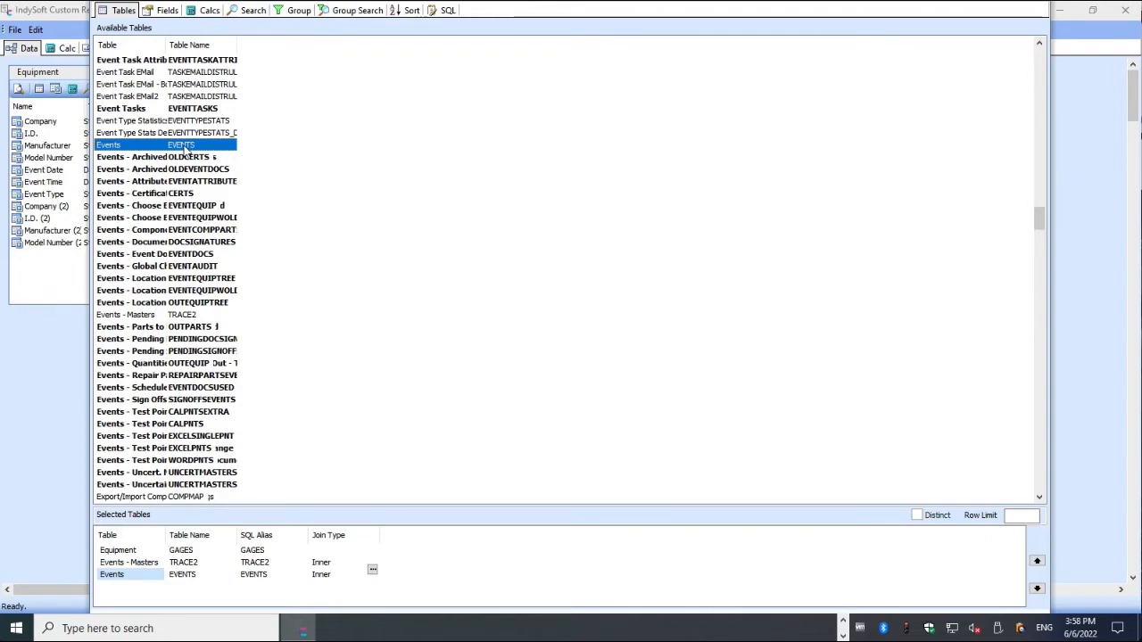
Step: Add the Equipment table a second time, inner joined to Events, keeping only the Company and I.D. joins and removing the rest
scroll(184, 150, up, 10)
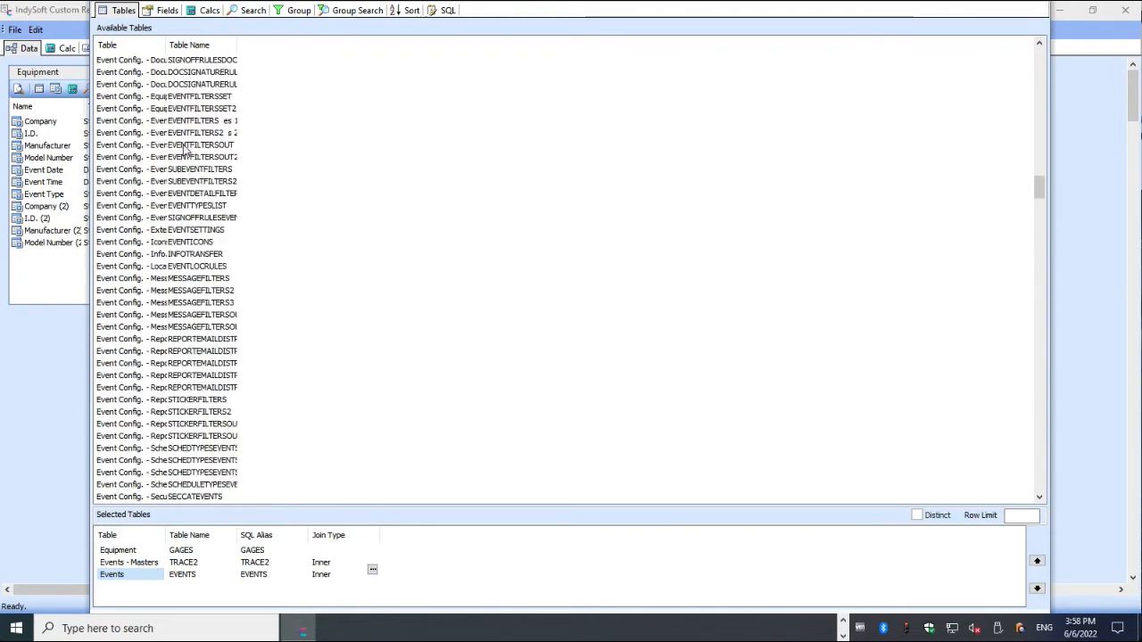
scroll(185, 150, up, 10)
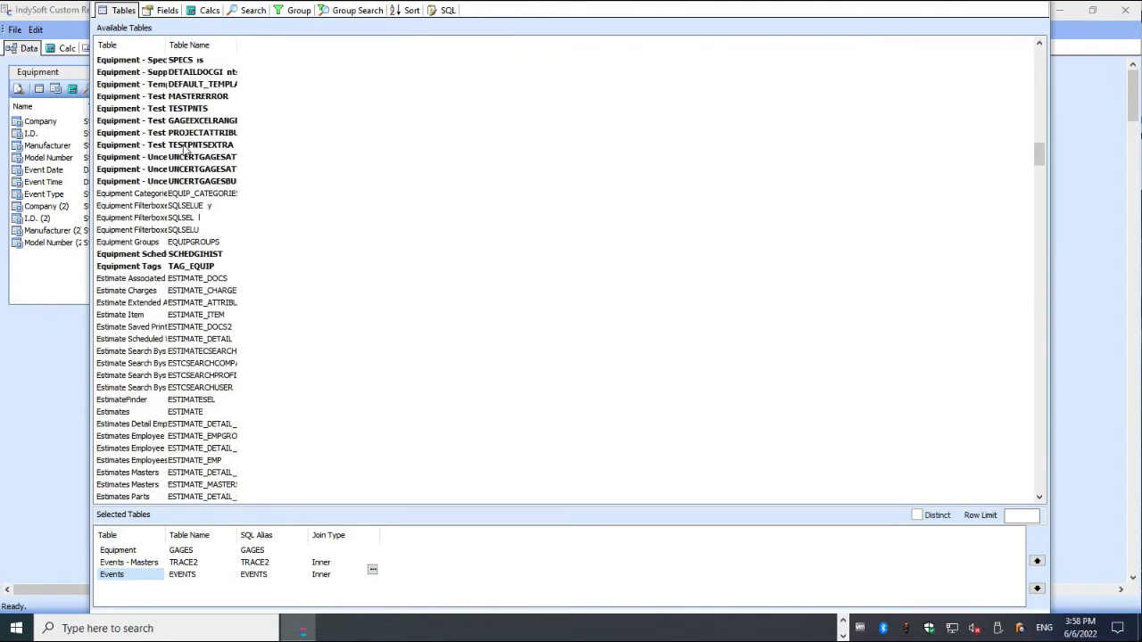
scroll(185, 152, up, 10)
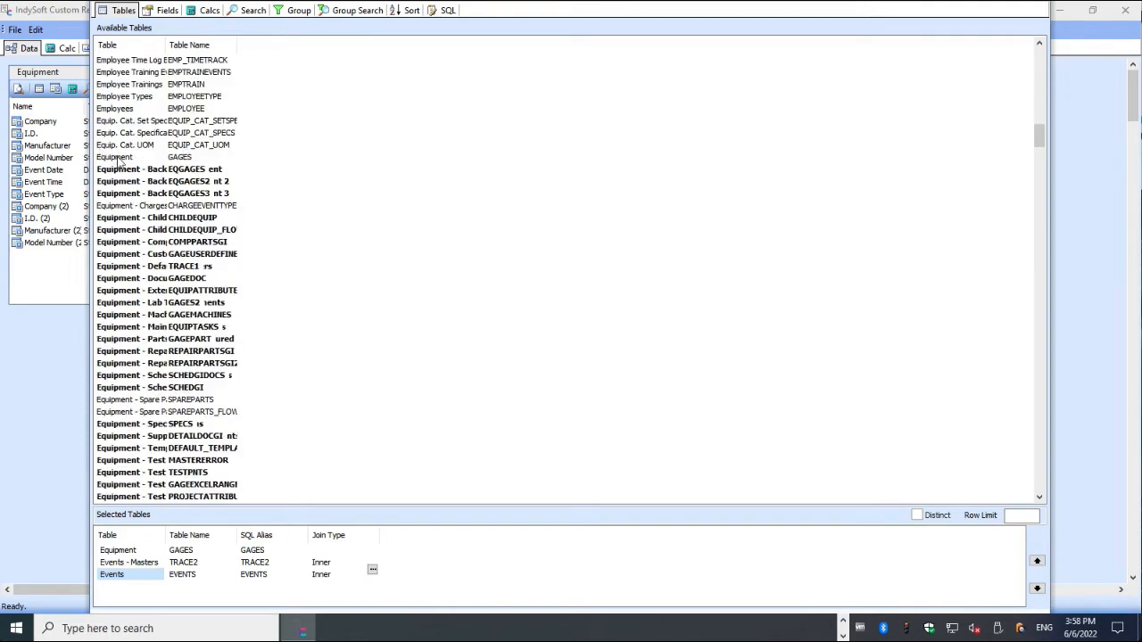
double_click(119, 158)
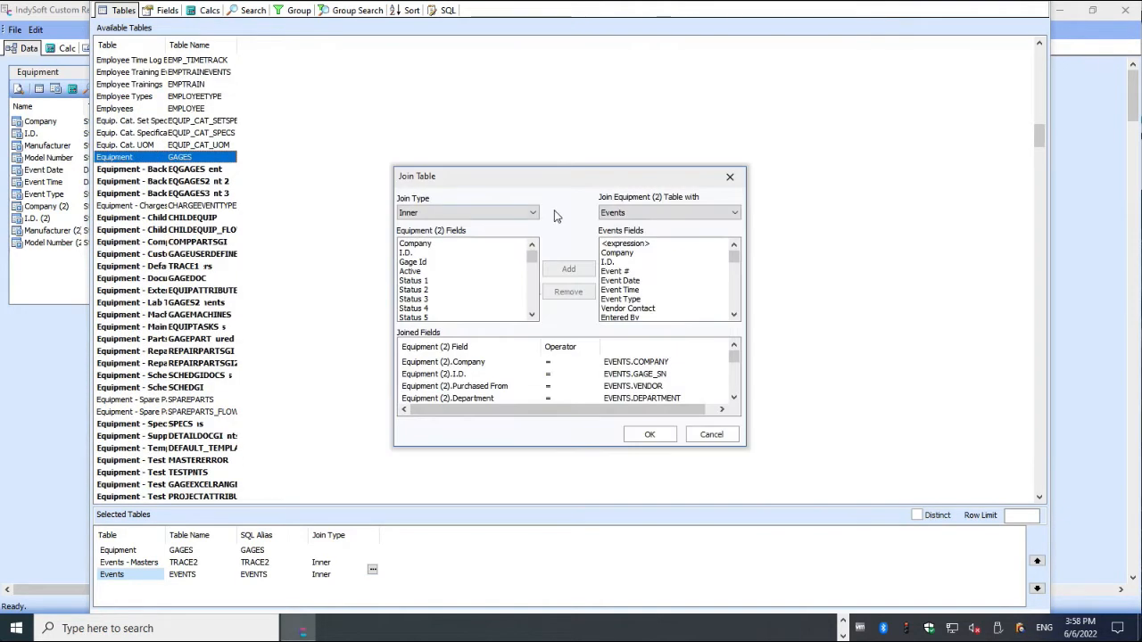
click(472, 388)
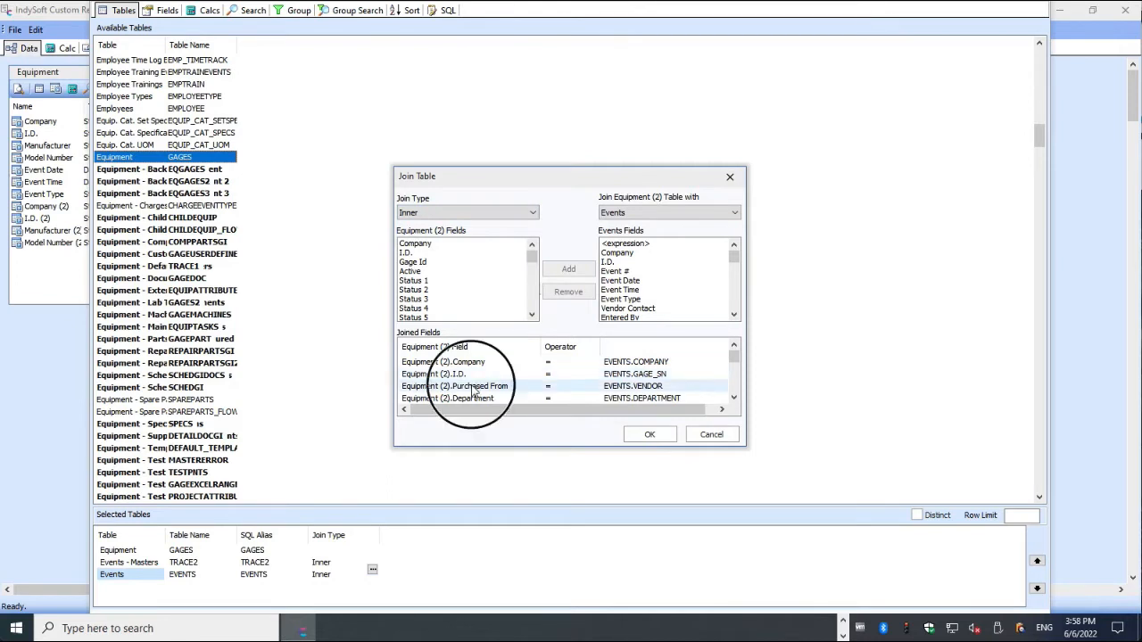
scroll(472, 388, down, 5)
shift+click(472, 385)
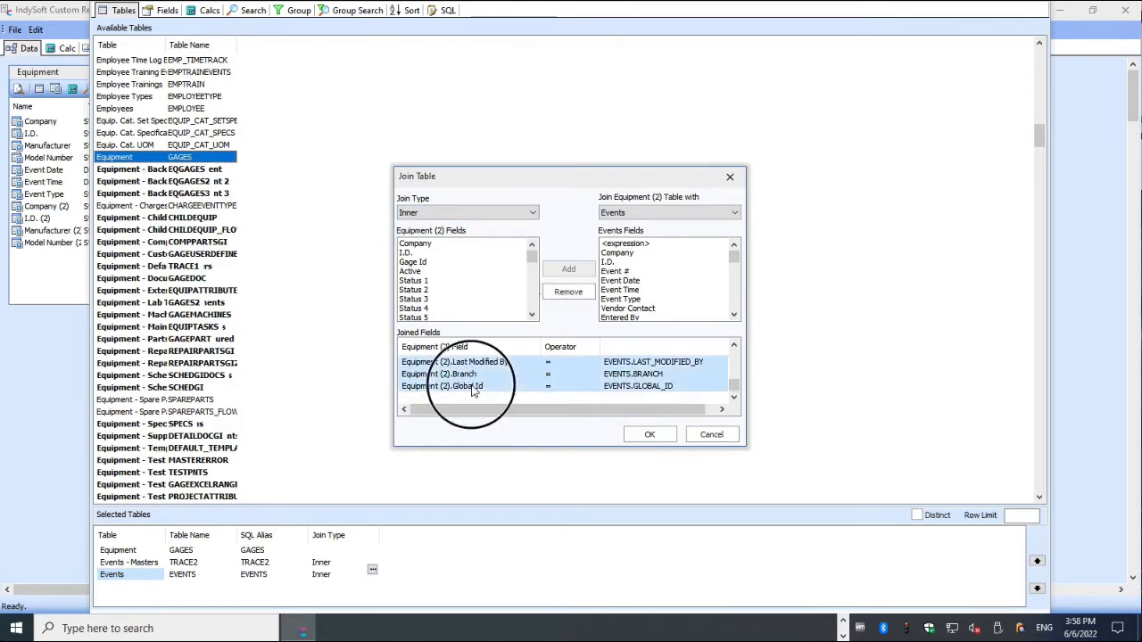
click(570, 293)
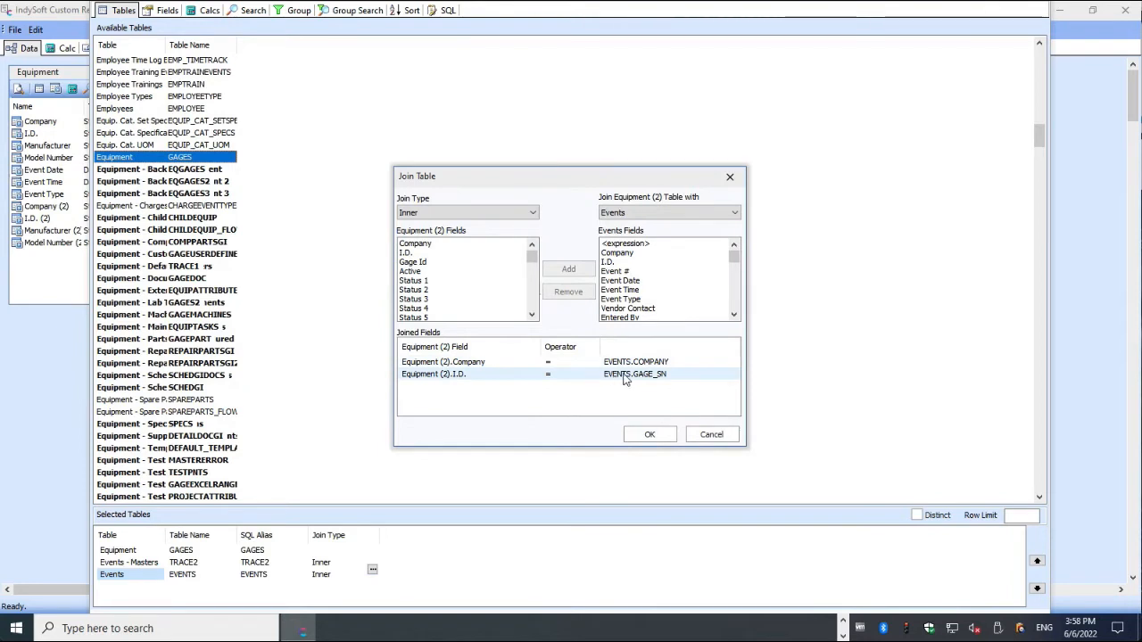
click(657, 437)
Step: Add the Event Date, Event Time and Event Type fields of the Events table to the query
click(168, 11)
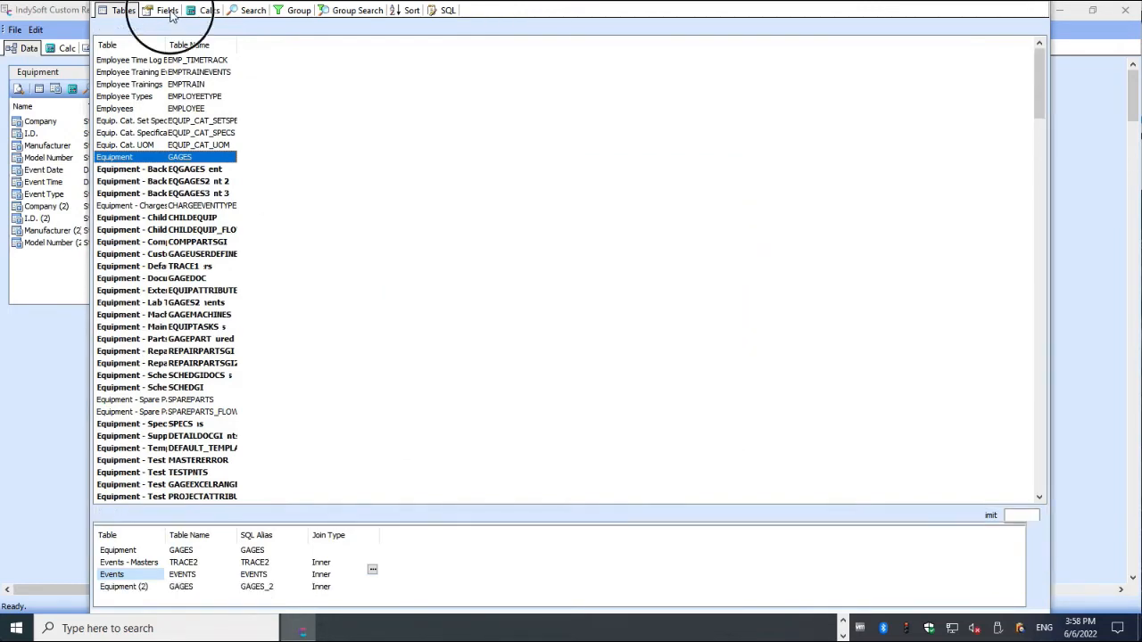
scroll(289, 258, down, 20)
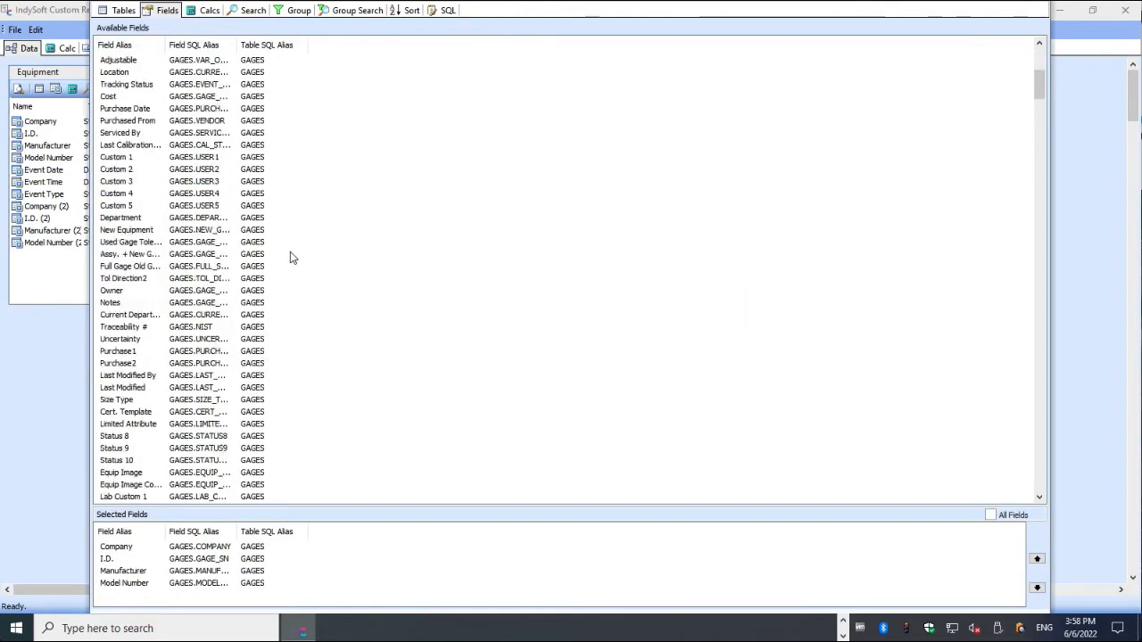
scroll(290, 257, down, 20)
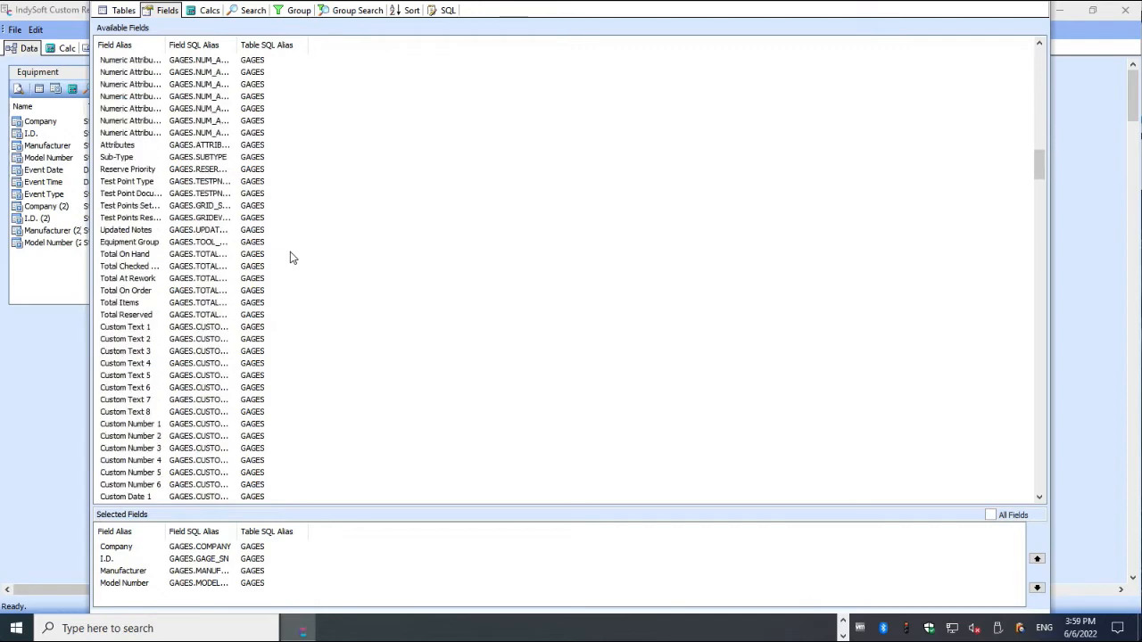
scroll(290, 258, down, 15)
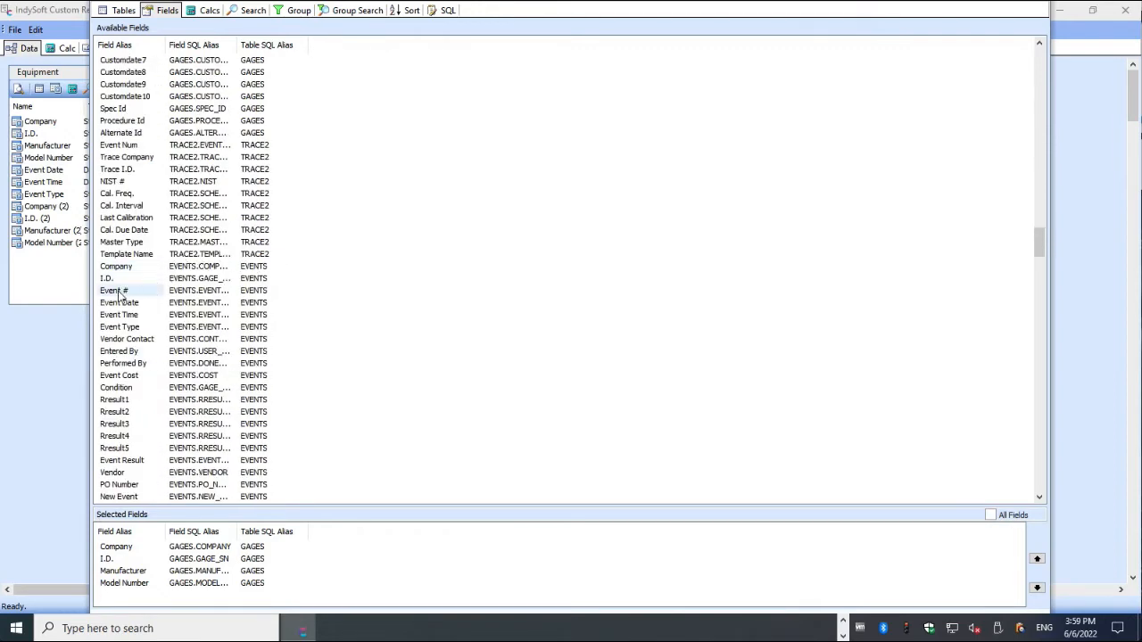
double_click(117, 305)
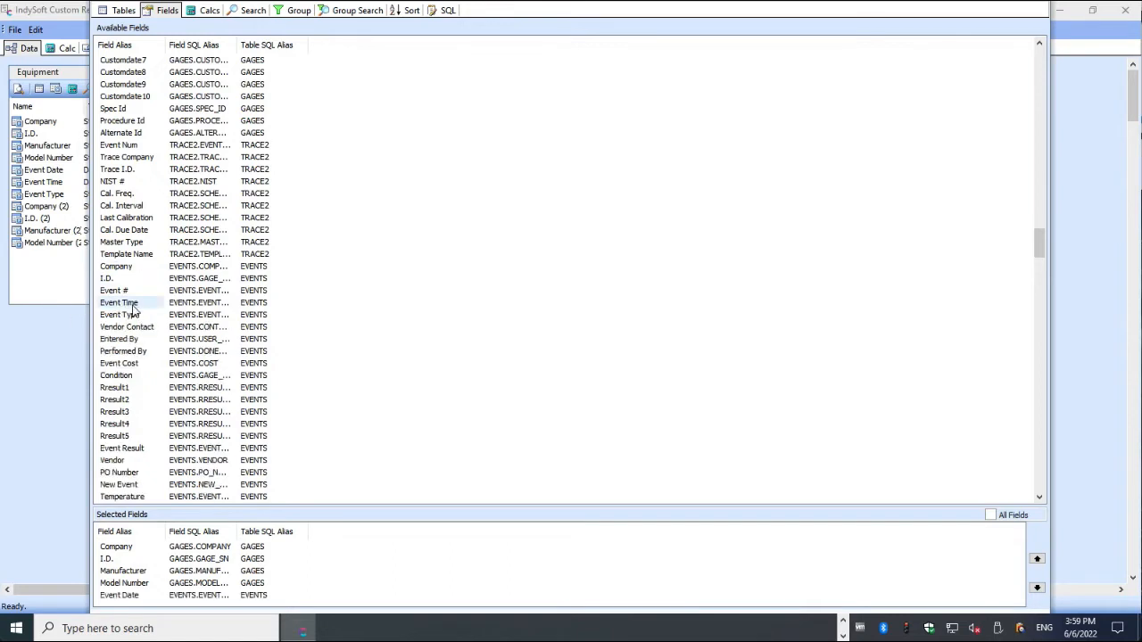
double_click(129, 304)
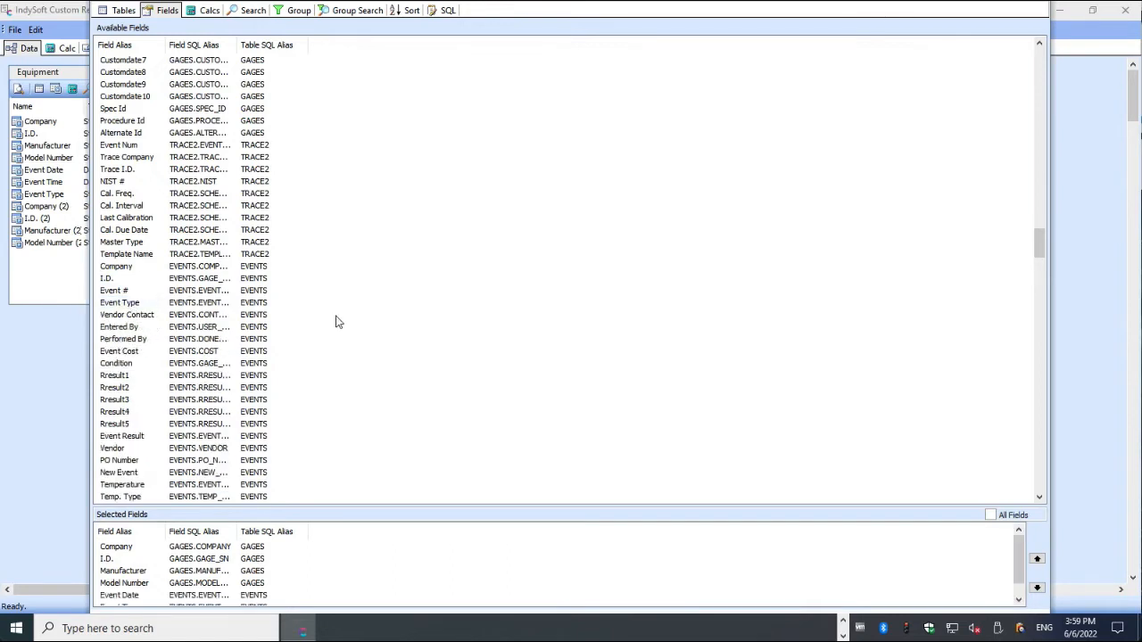
double_click(120, 304)
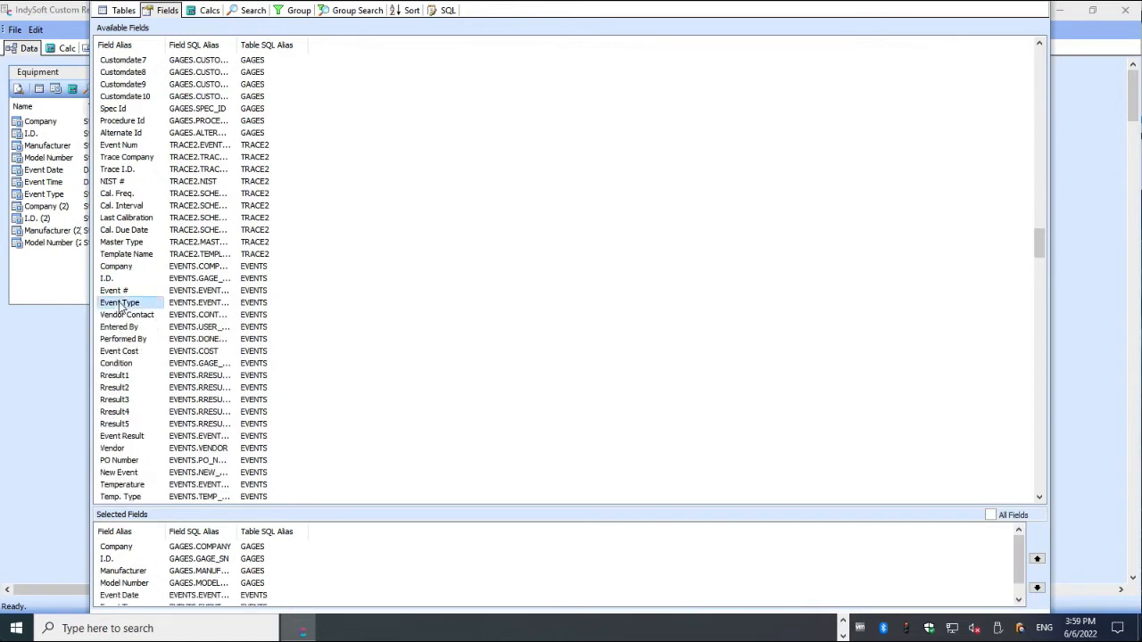
Step: Add the Company, I.D., Manufacturer and Model Number fields of the second Equipment table (GAGES_2) to the query
scroll(388, 357, down, 10)
scroll(388, 358, down, 16)
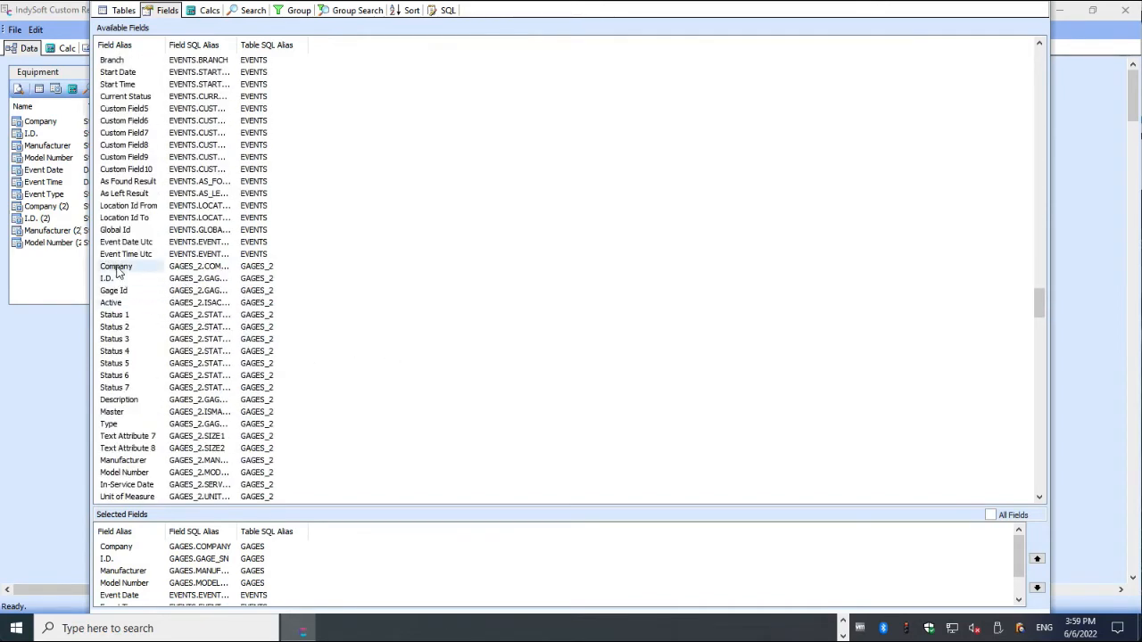
double_click(115, 267)
double_click(114, 269)
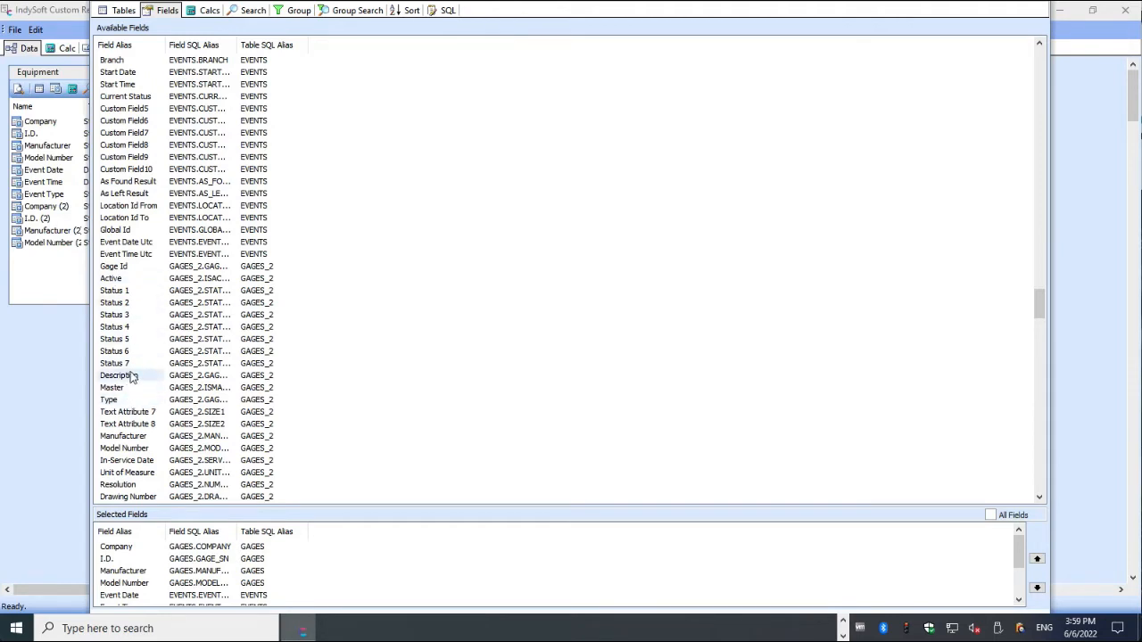
double_click(125, 436)
double_click(125, 437)
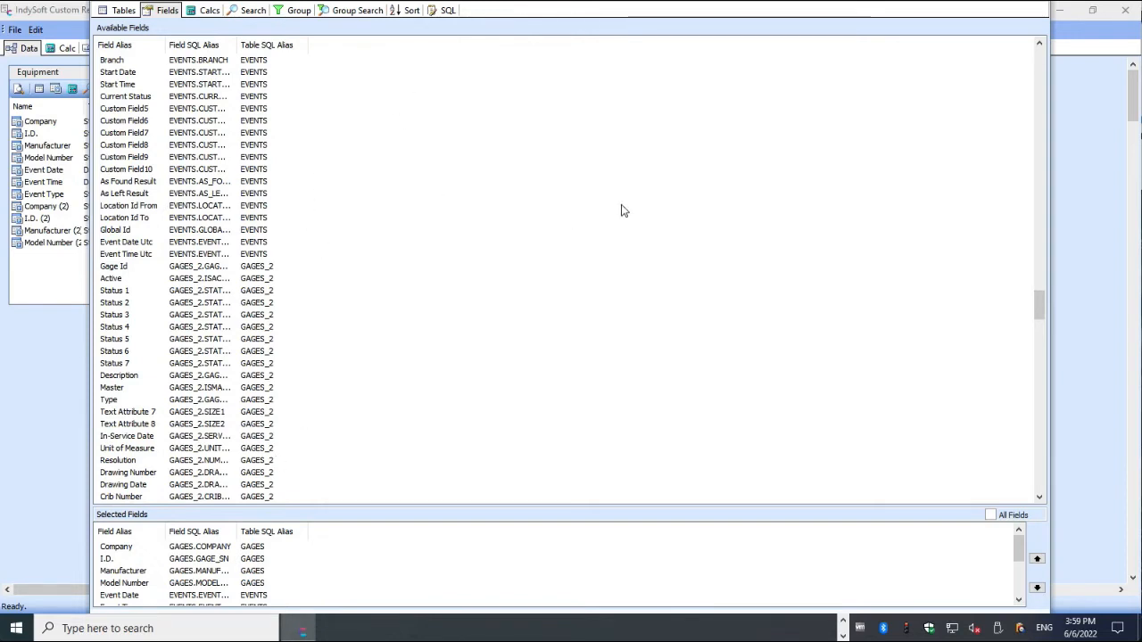
drag(1018, 544, 1020, 587)
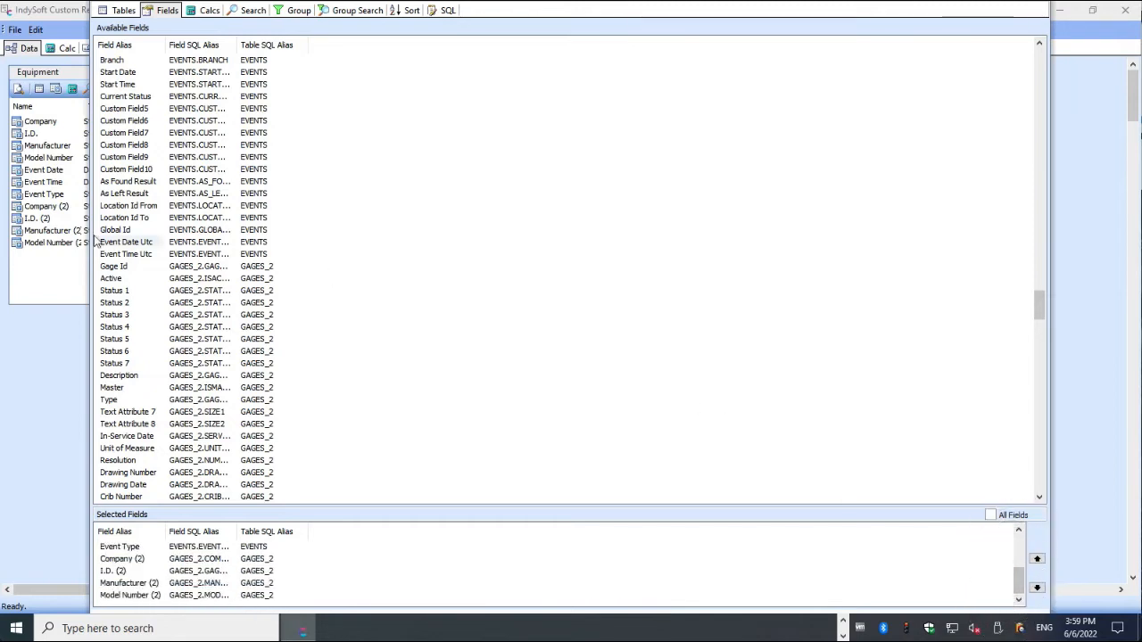
Step: Add the first Equipment table's Company and I.D. as search criteria and enable AutoSearch for both
click(248, 12)
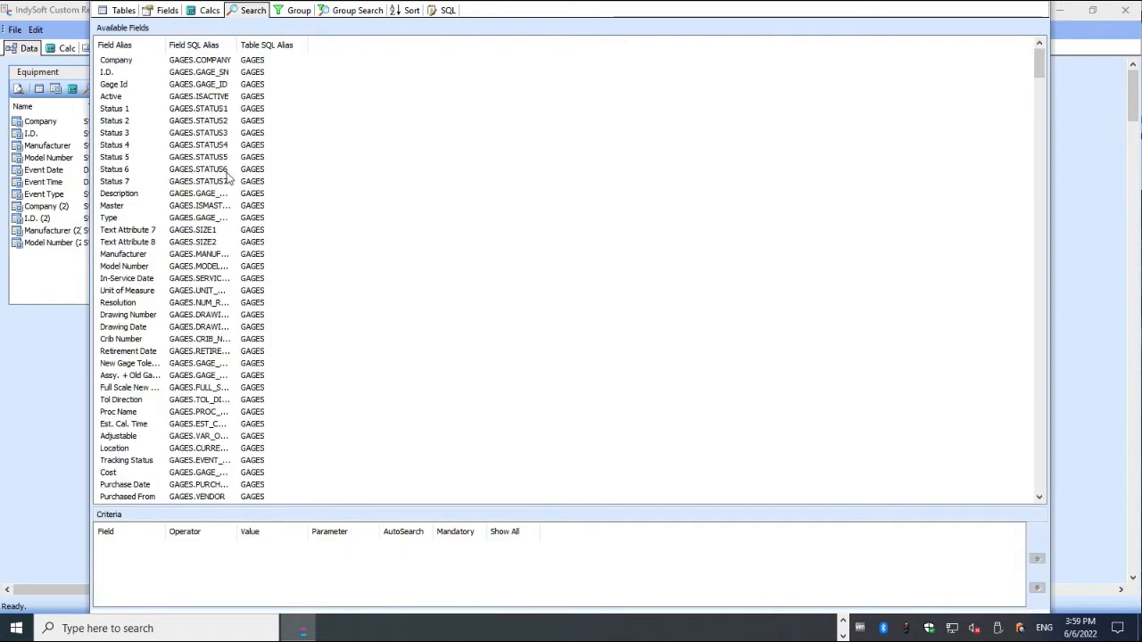
double_click(118, 63)
double_click(111, 74)
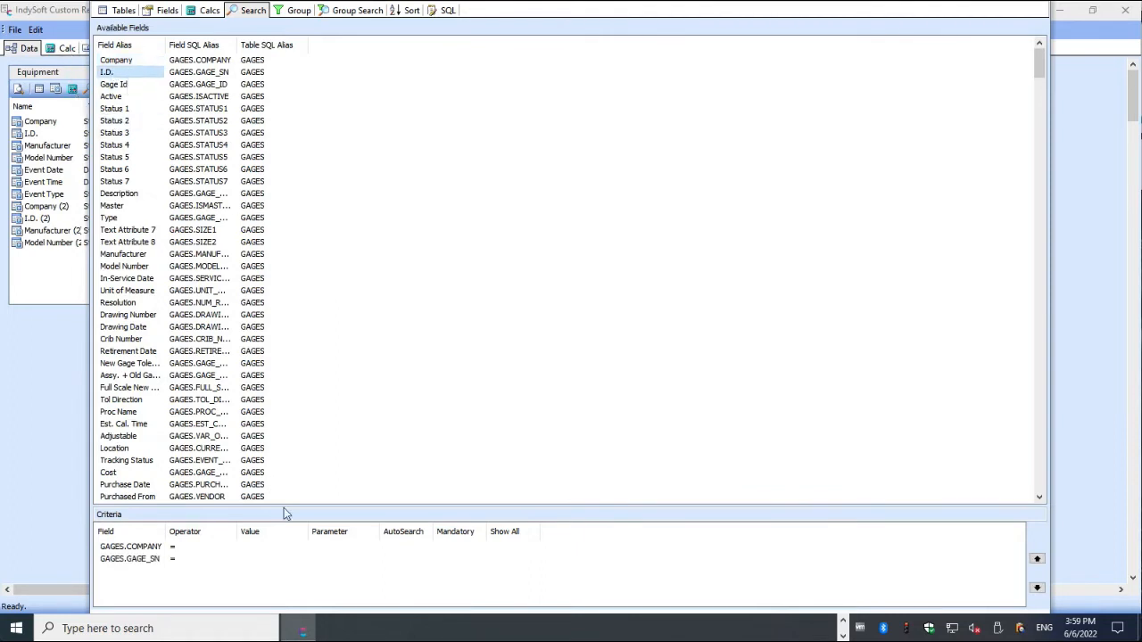
click(395, 548)
click(390, 562)
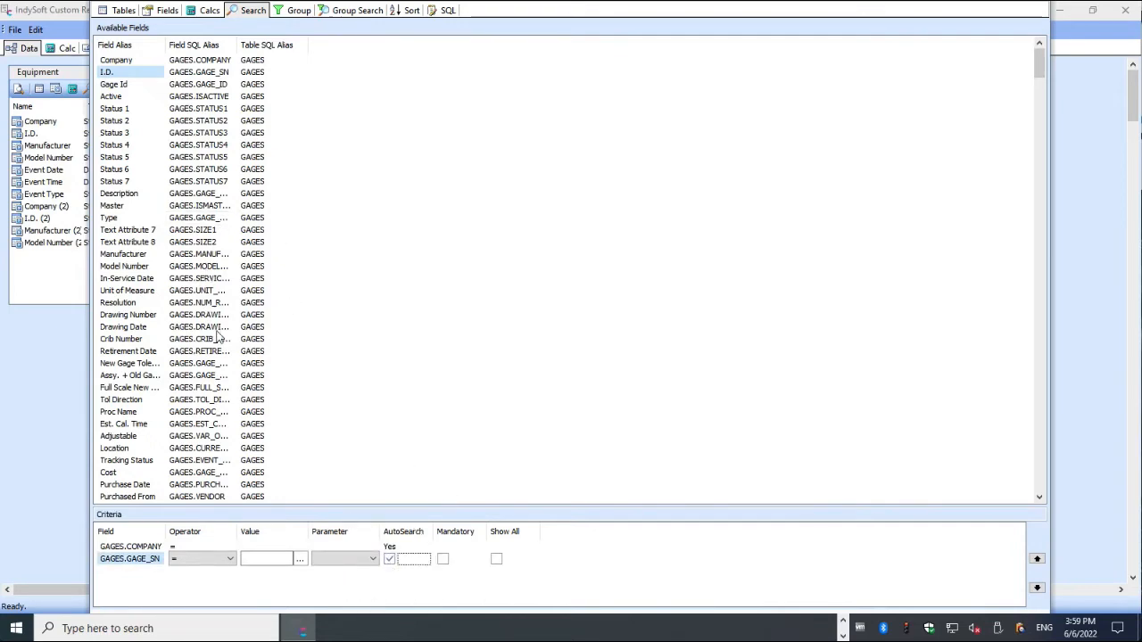
Step: Add the Events table's Event Date as a search criterion with the Between operator and AutoSearch enabled
scroll(217, 334, down, 20)
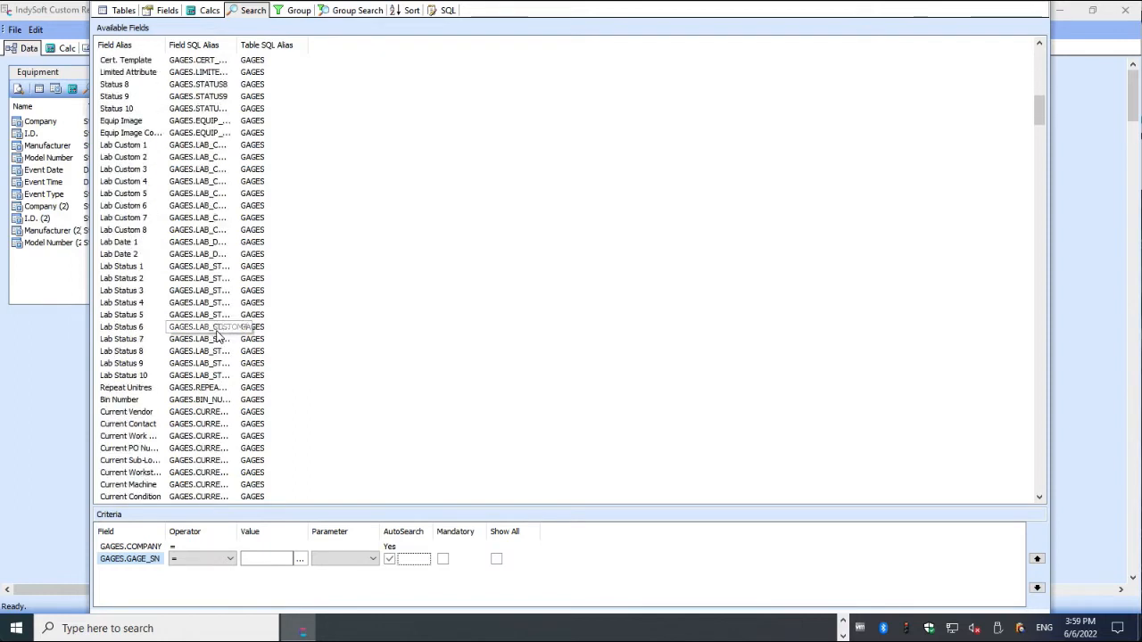
scroll(216, 335, down, 11)
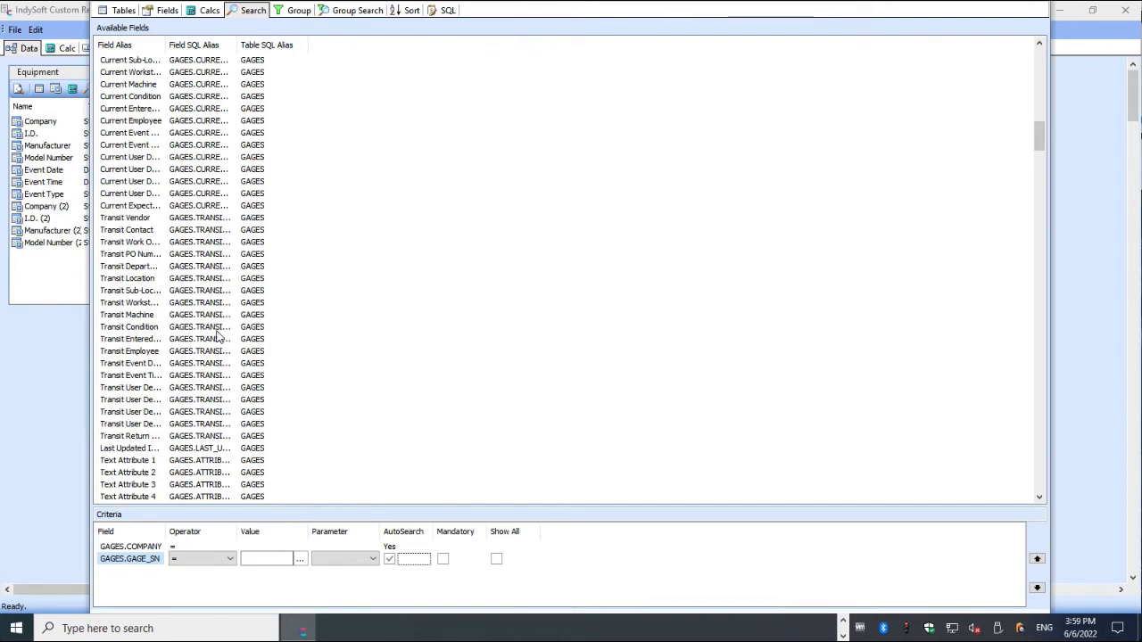
scroll(205, 330, down, 3)
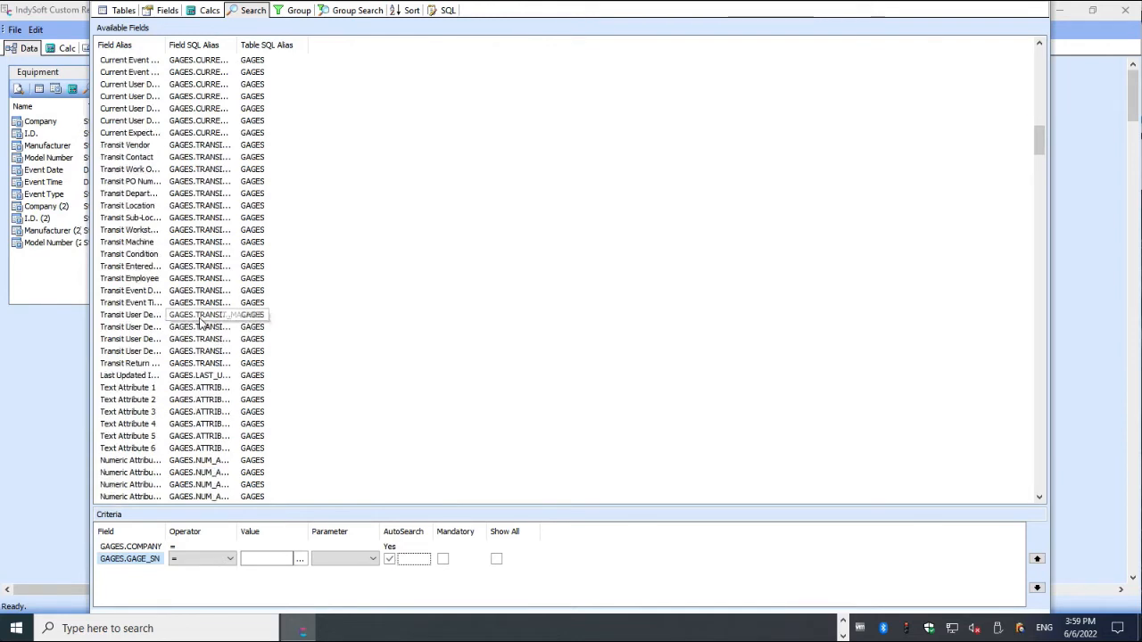
scroll(201, 328, down, 20)
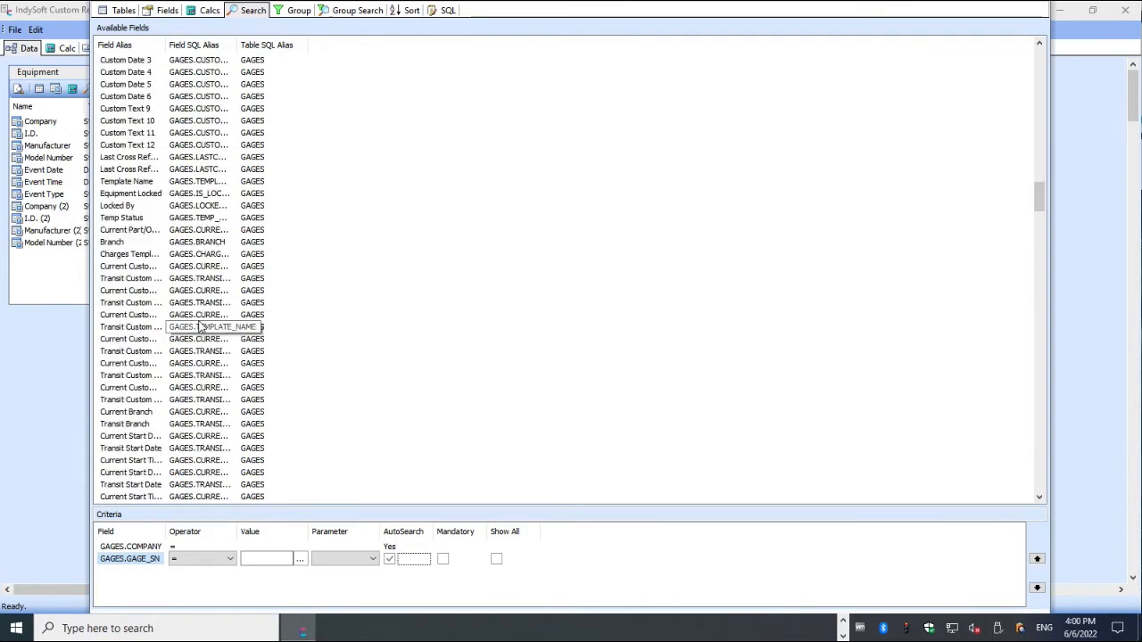
scroll(201, 328, down, 12)
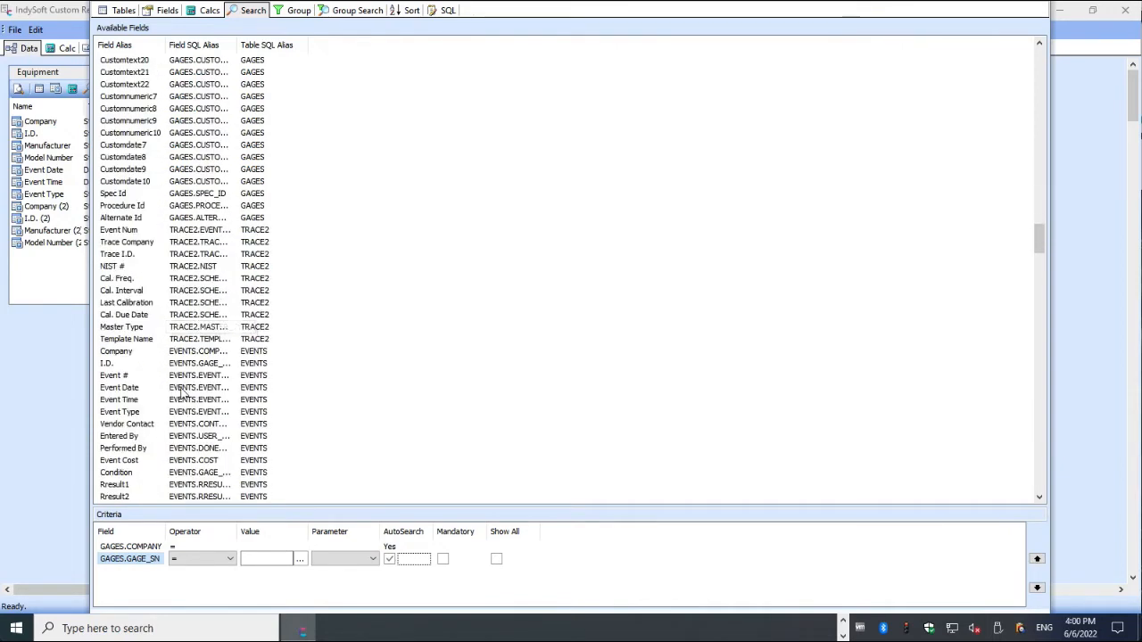
double_click(125, 389)
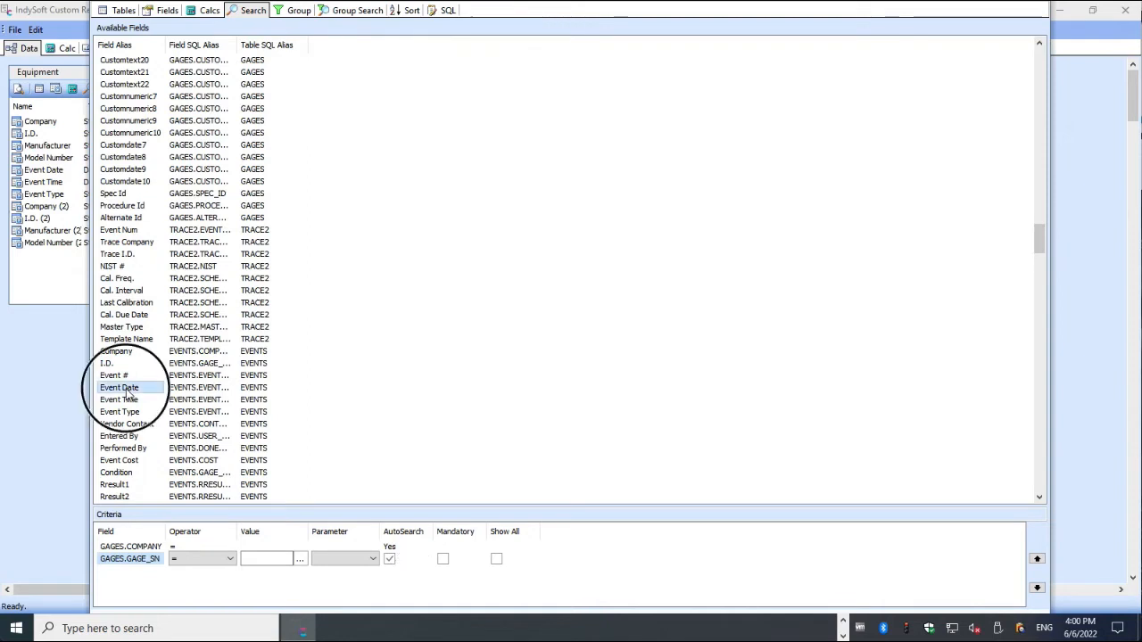
click(207, 572)
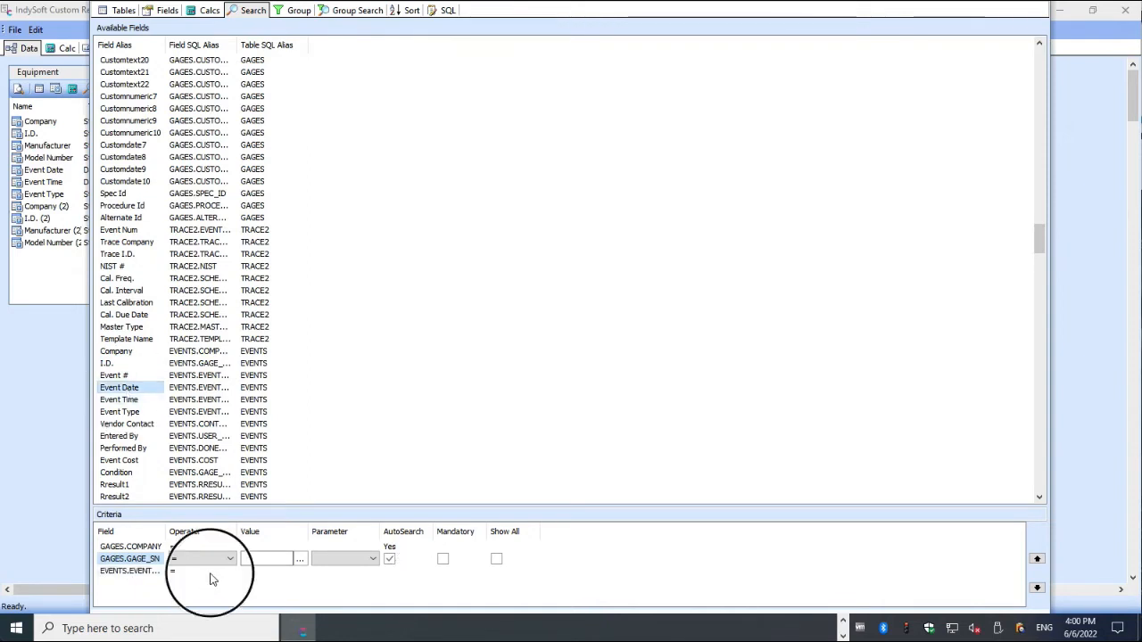
click(229, 571)
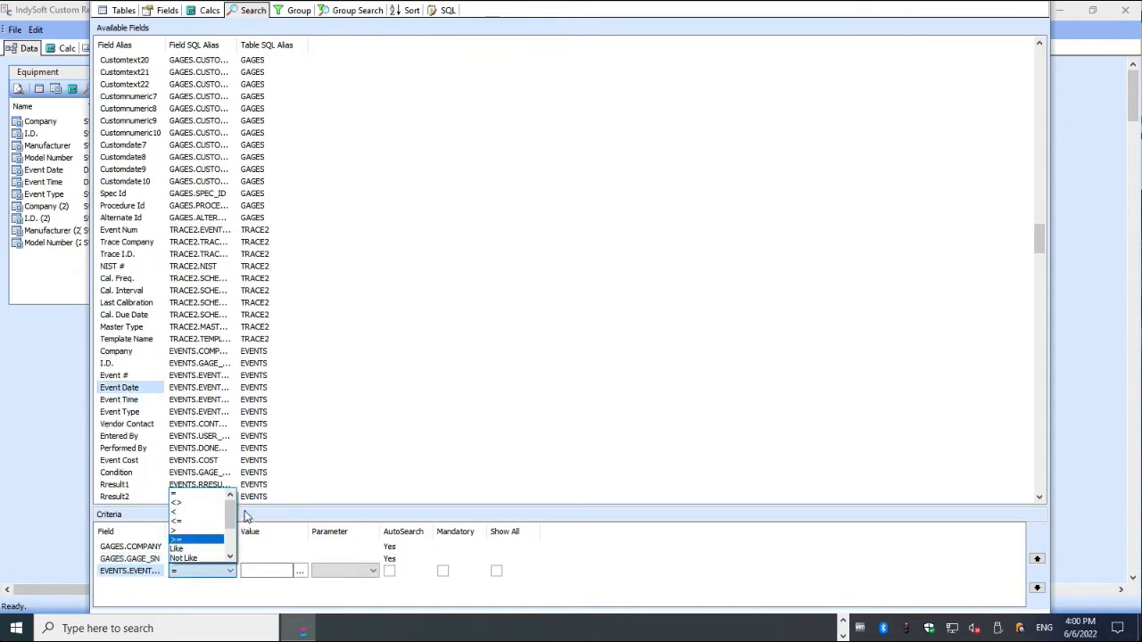
drag(229, 517, 230, 537)
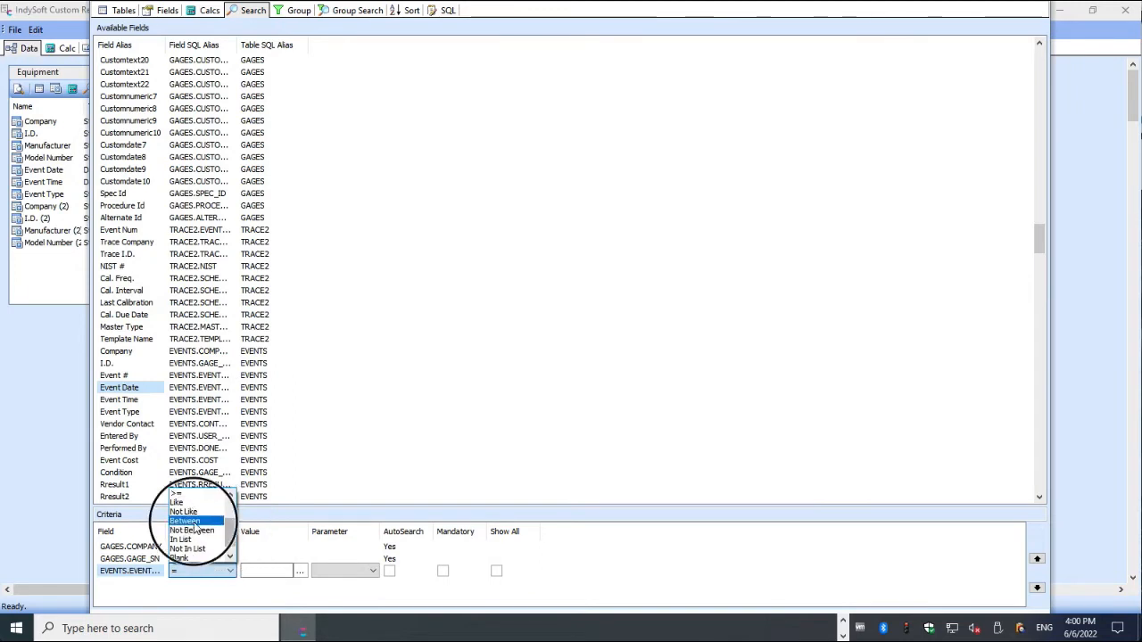
click(197, 522)
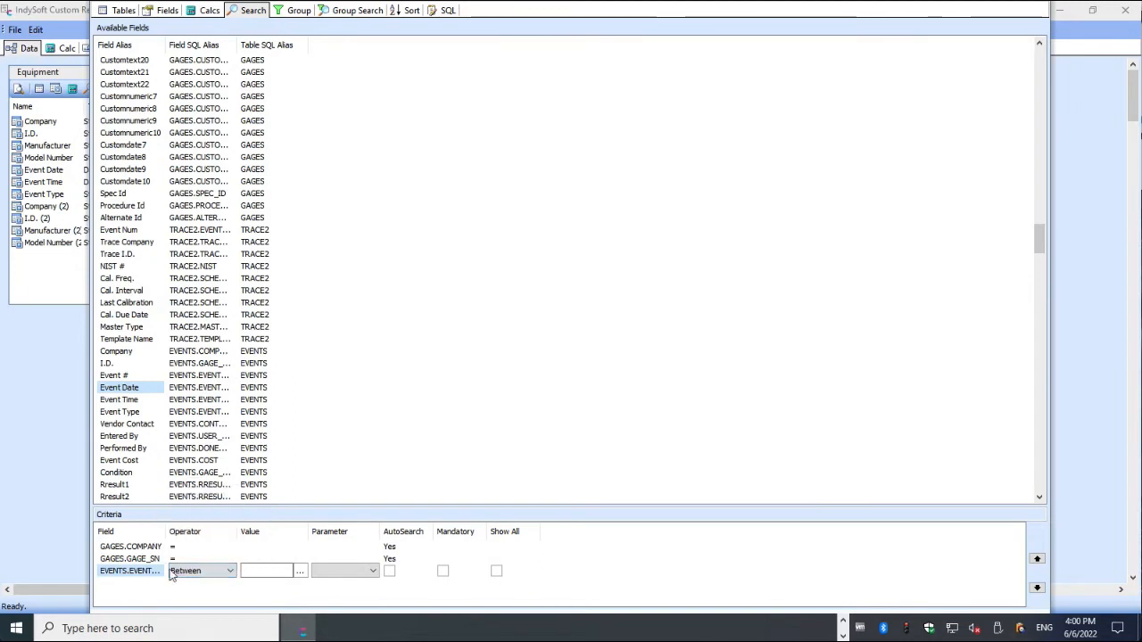
click(389, 571)
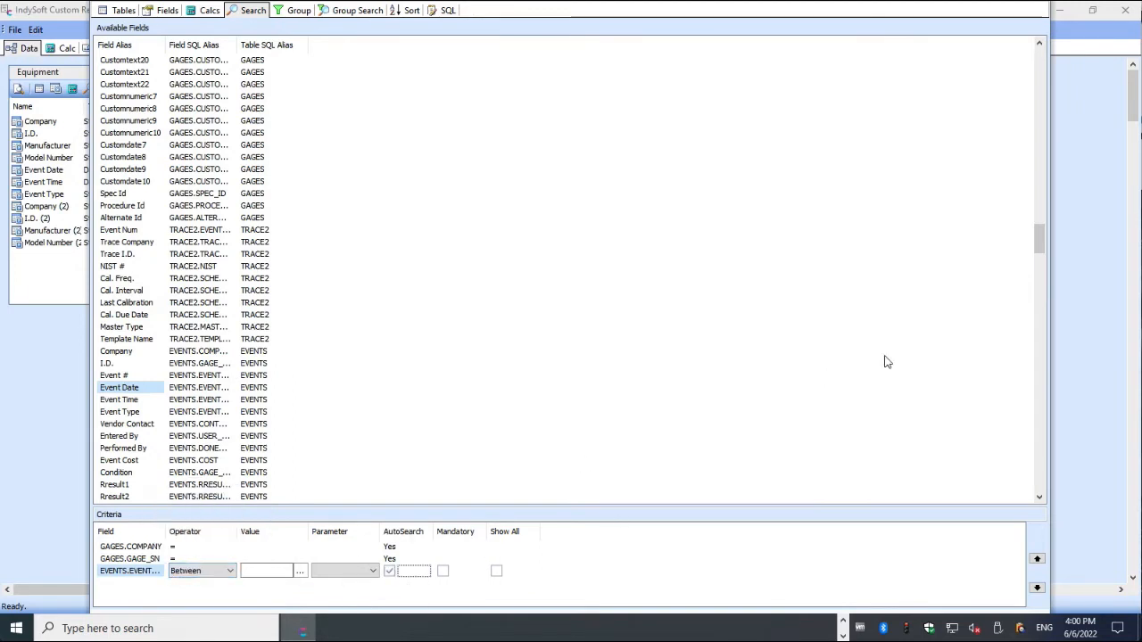
Step: Sort the query by the first Equipment table's Company and I.D. fields and close the query settings
drag(1039, 241, 1037, 56)
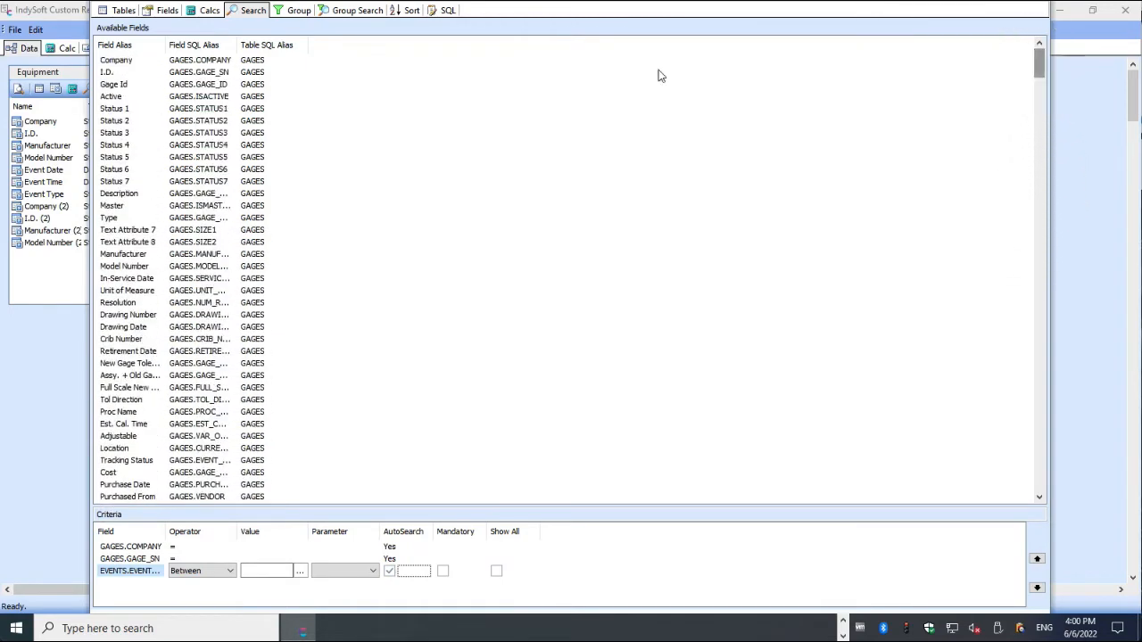
click(407, 14)
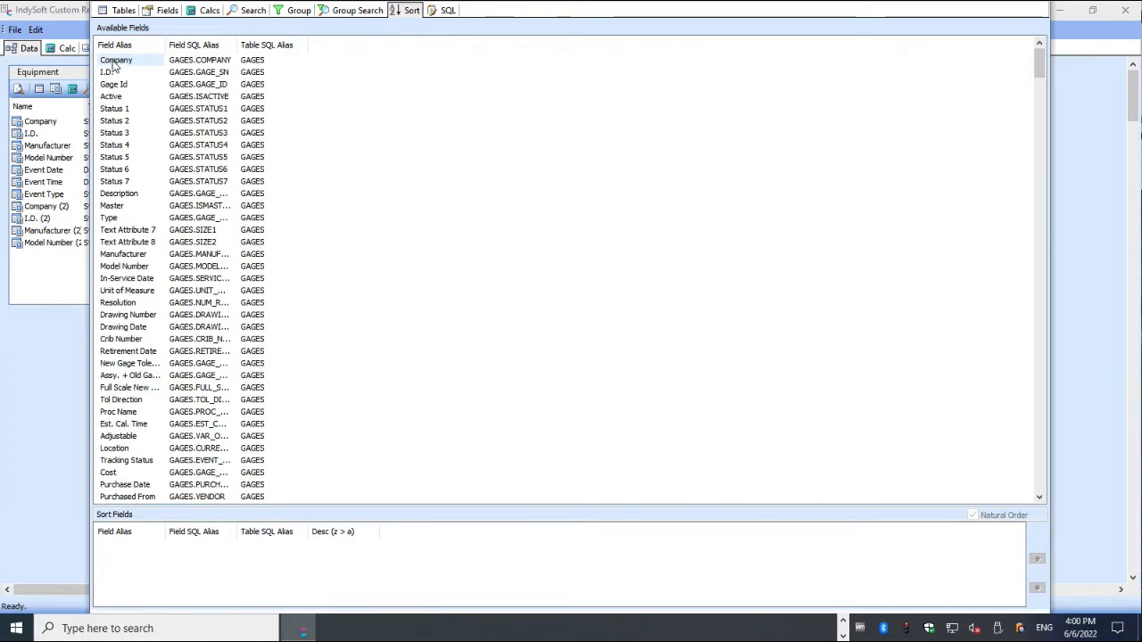
double_click(113, 61)
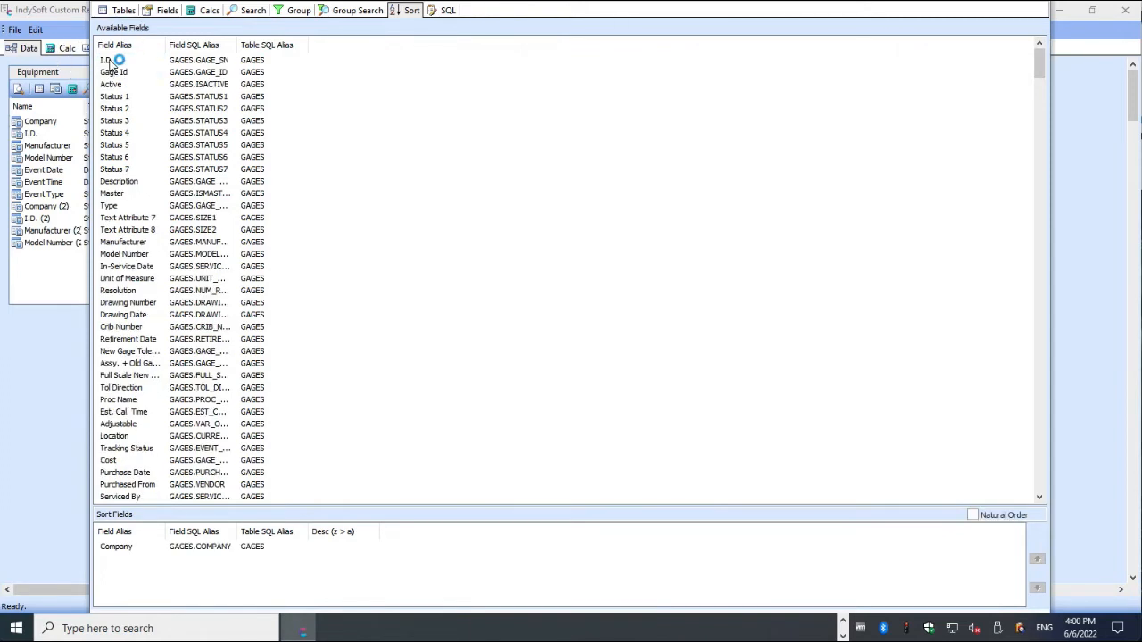
double_click(112, 60)
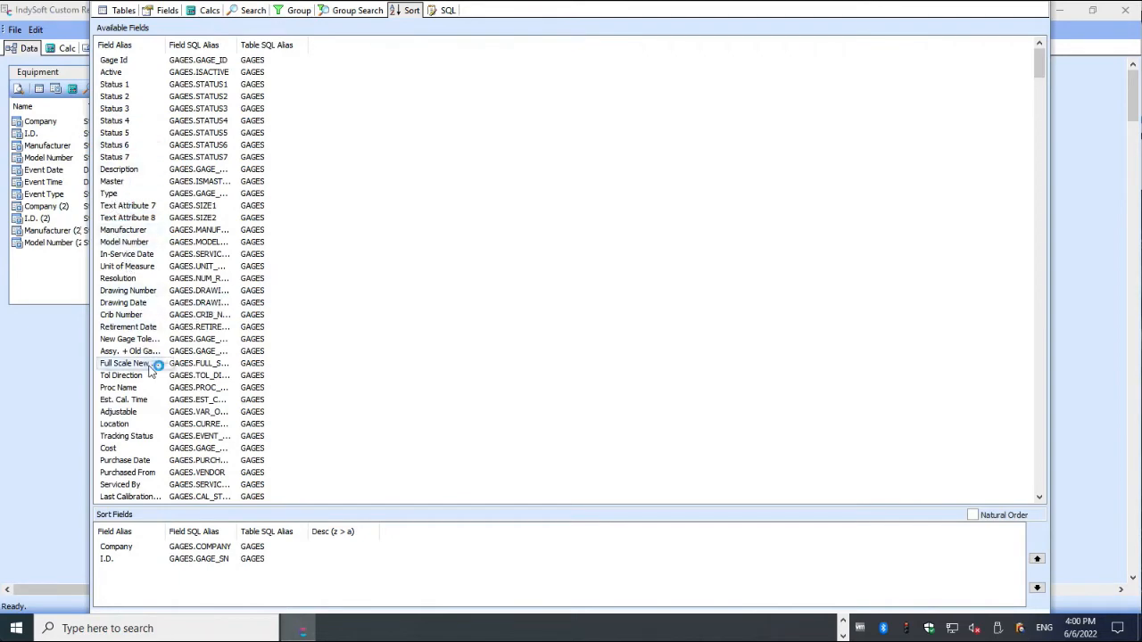
drag(1039, 63, 1037, 150)
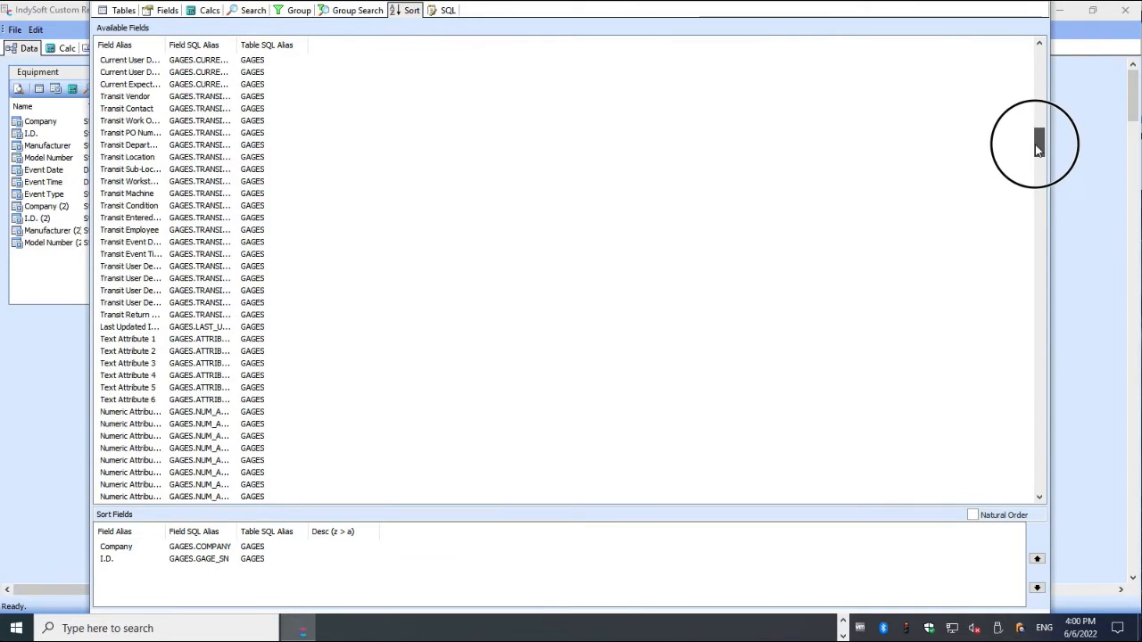
drag(1037, 150, 1022, 298)
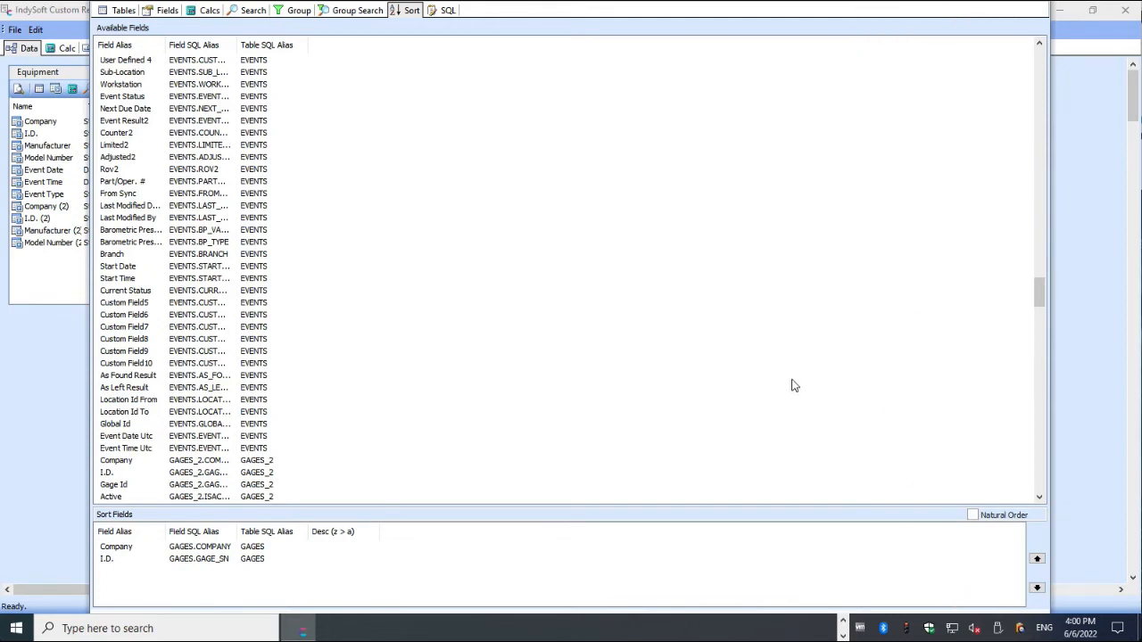
key(Escape)
click(620, 334)
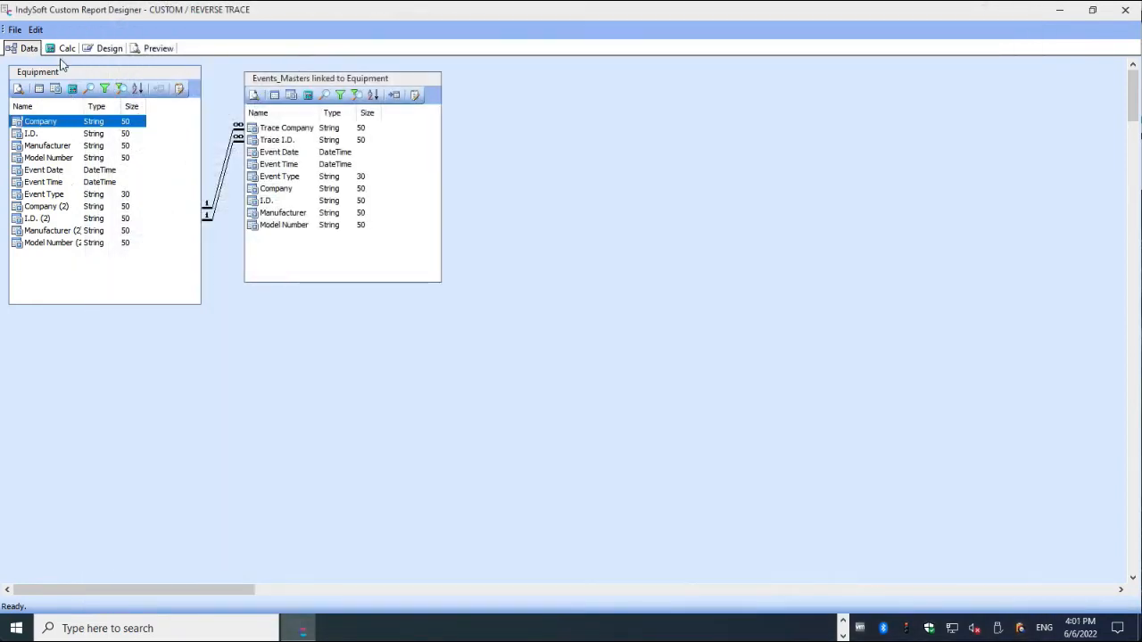
Step: Hide the Events_Masters subreport in the main report's Detail band
click(103, 49)
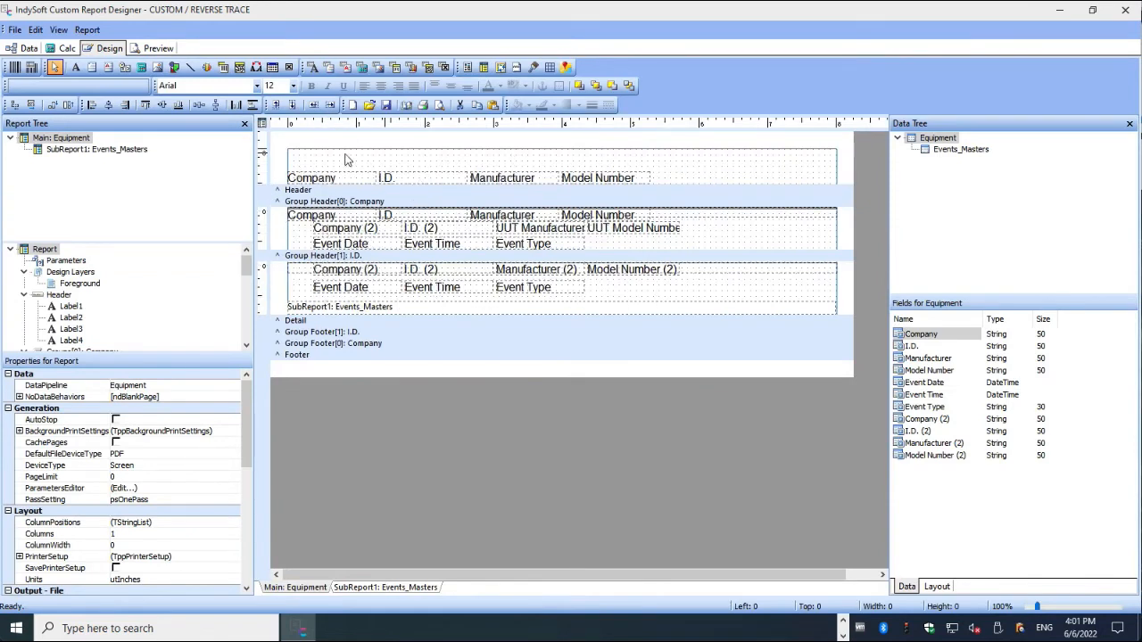
click(486, 309)
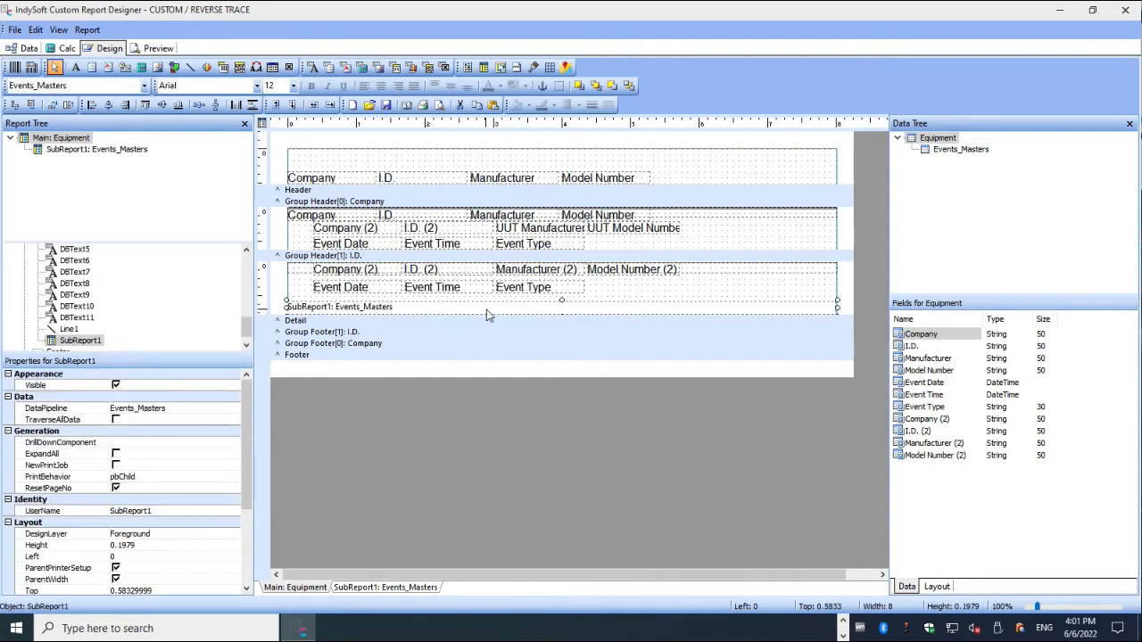
right_click(486, 310)
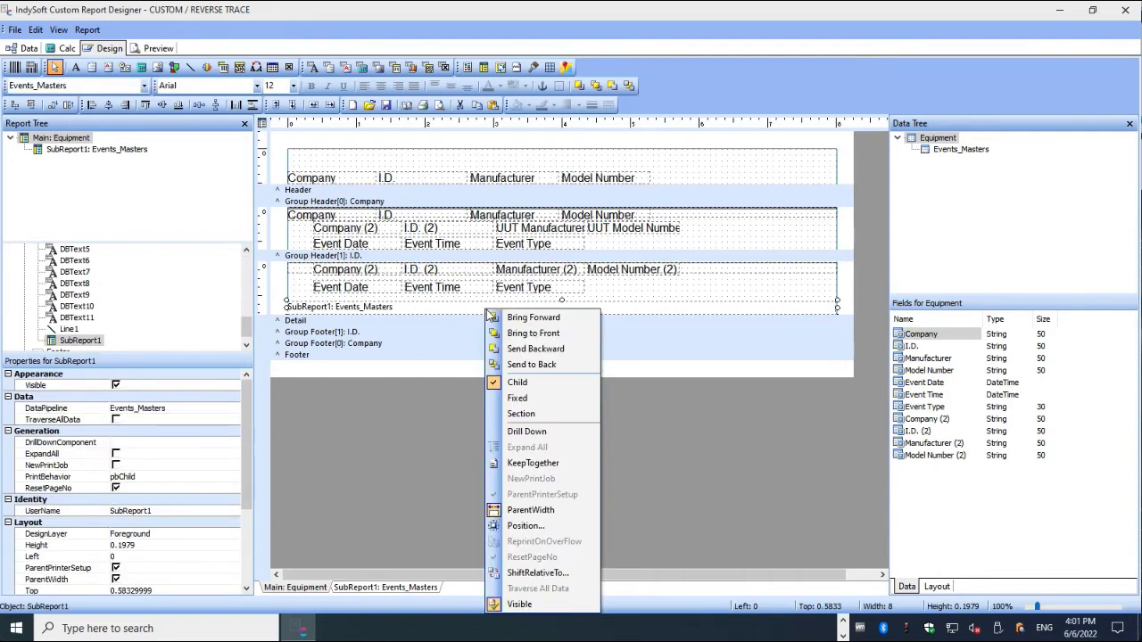
click(528, 605)
Step: Preview the report and review its search criteria without changing them
click(159, 49)
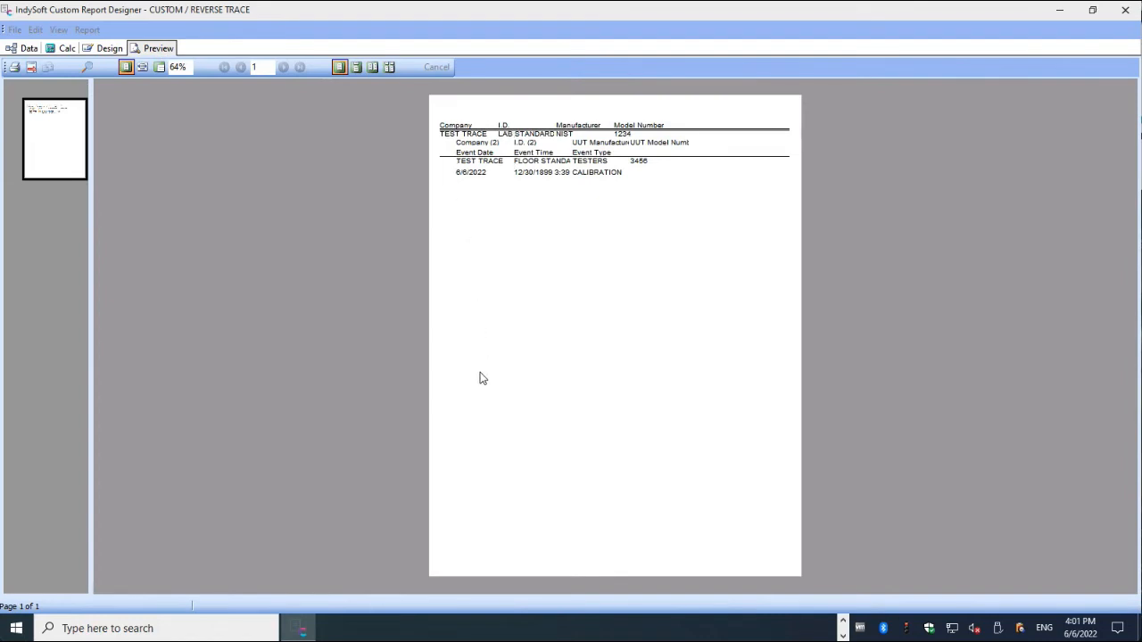
click(87, 67)
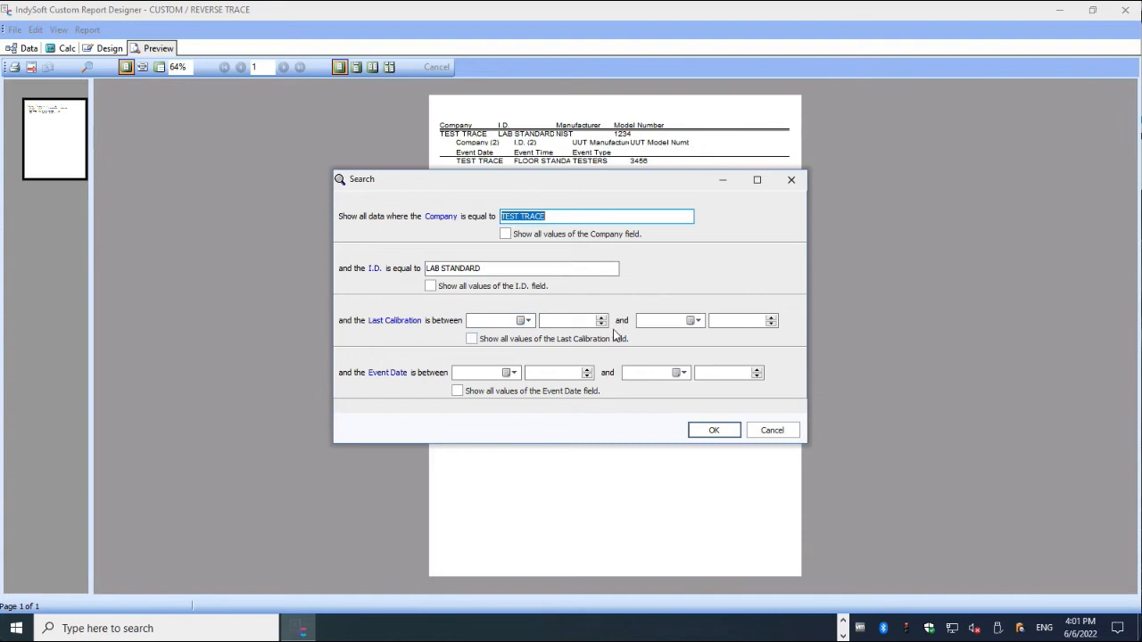
click(773, 433)
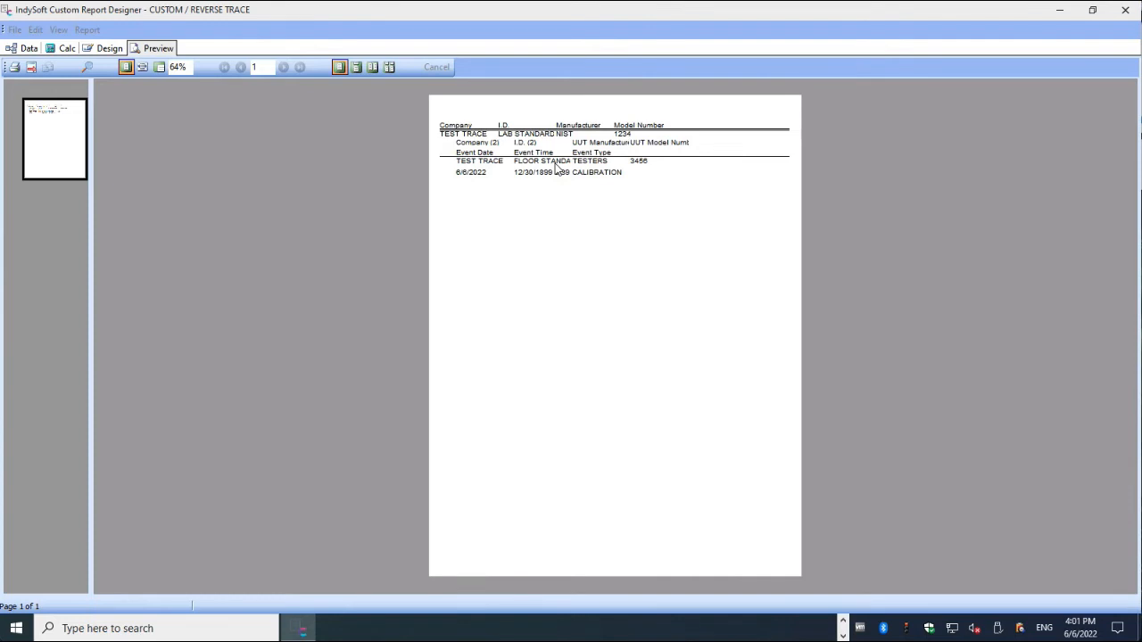
Step: Move the Events_Masters dataset farther from Equipment in the data workspace, and review its selected tables and its field links to Equipment
click(27, 49)
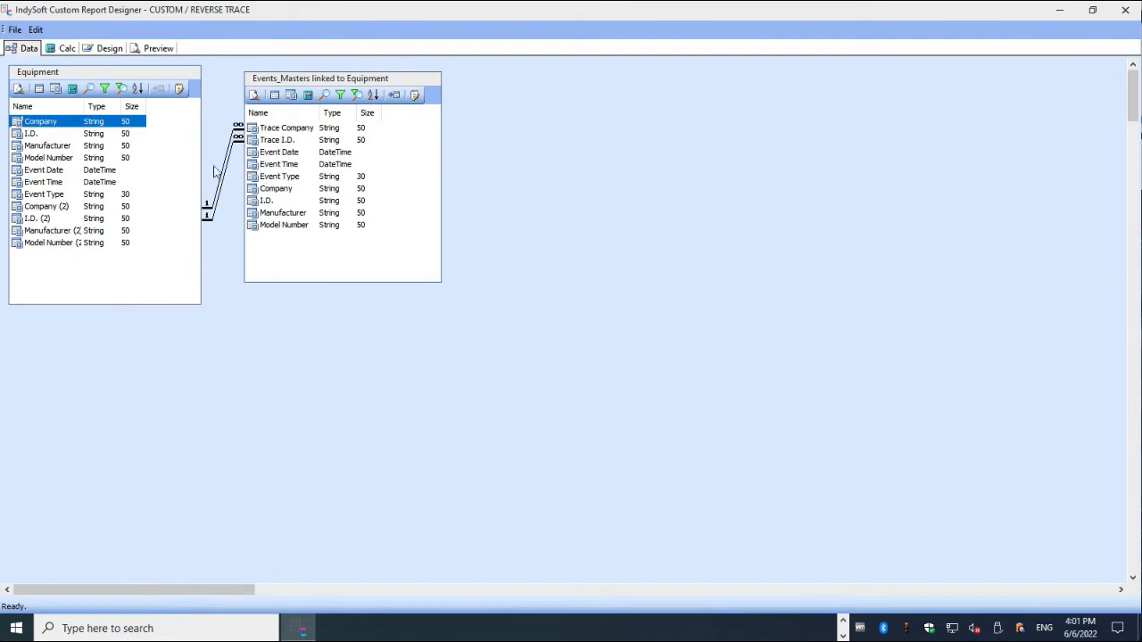
drag(346, 82, 394, 155)
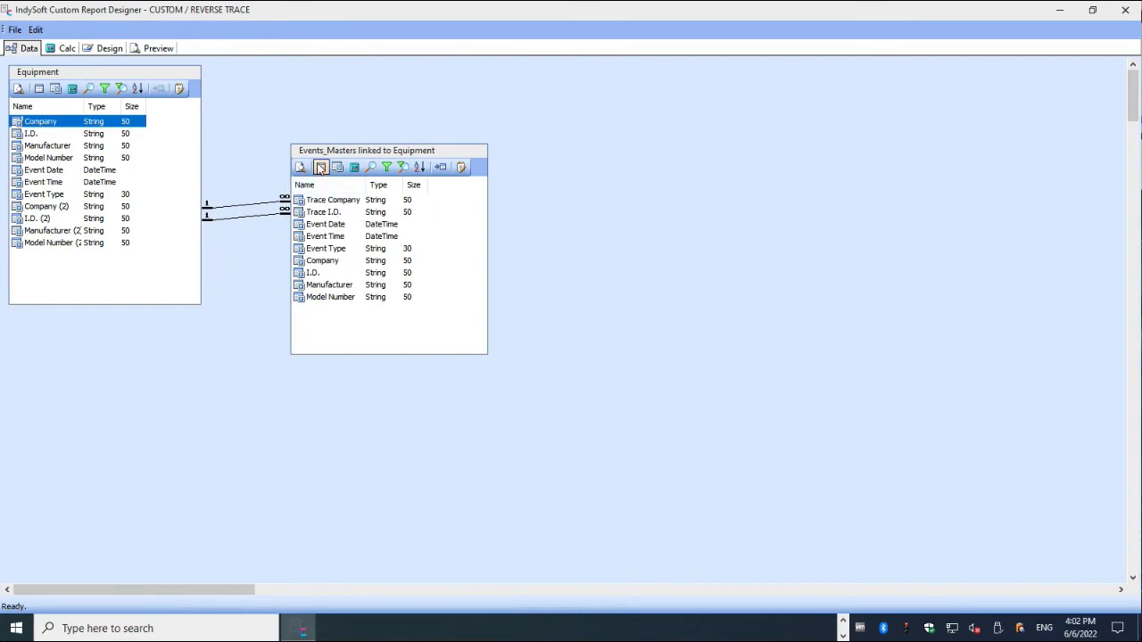
click(38, 89)
click(323, 168)
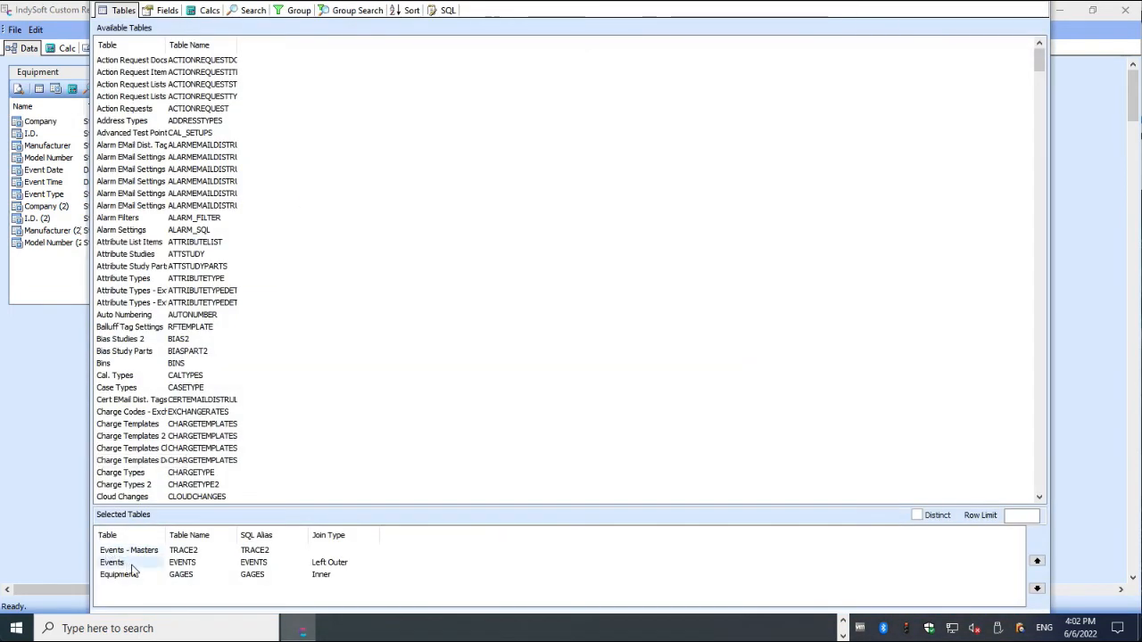
key(Escape)
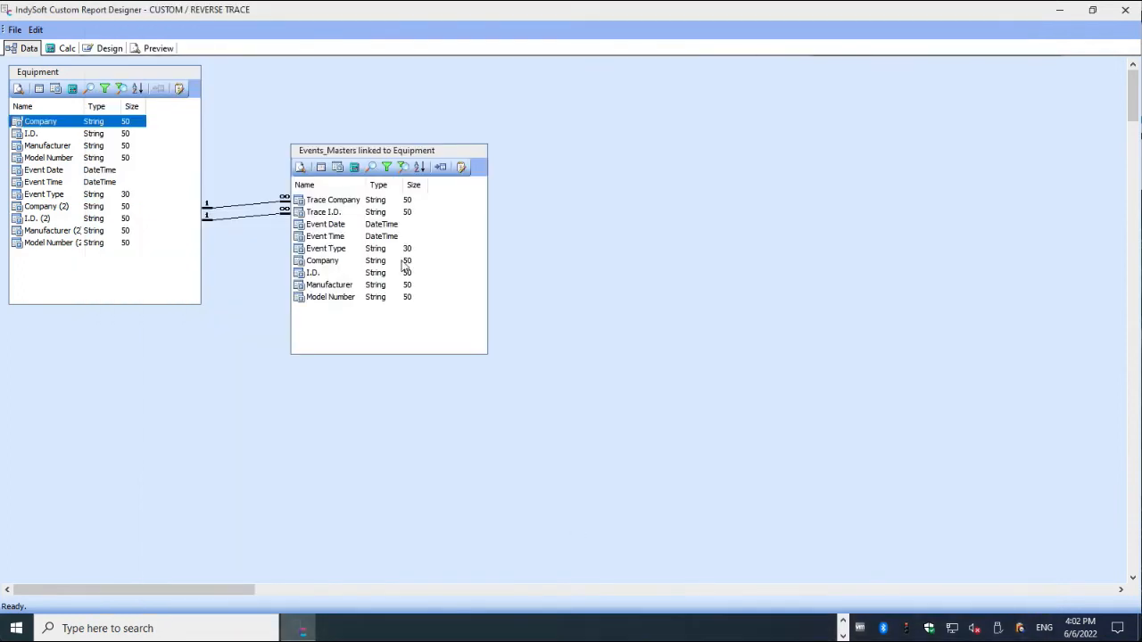
click(442, 173)
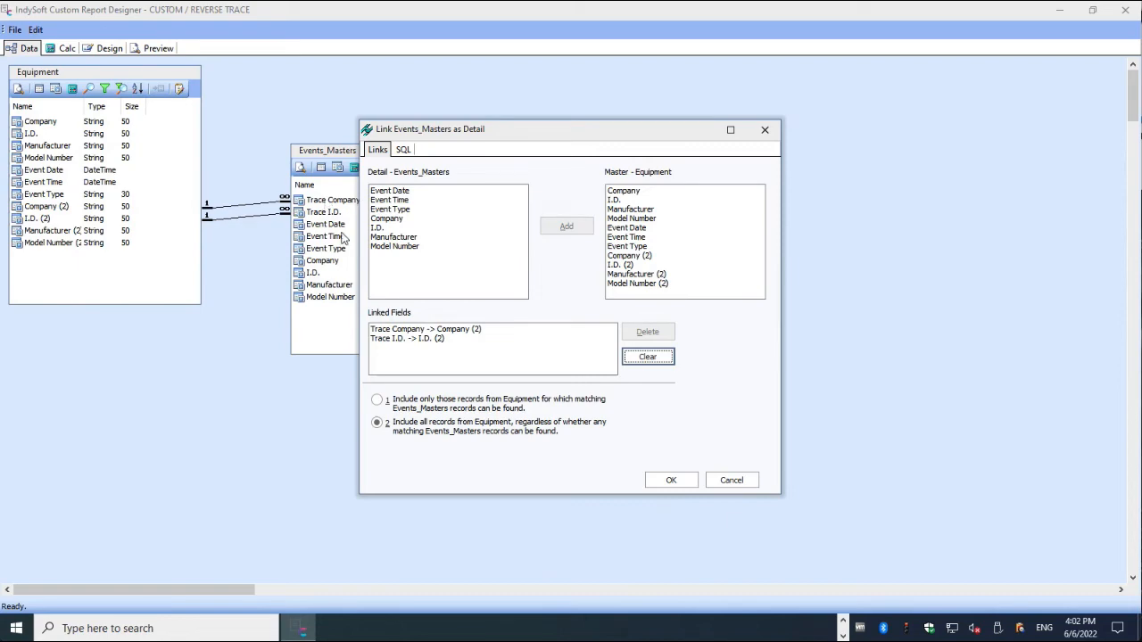
click(732, 479)
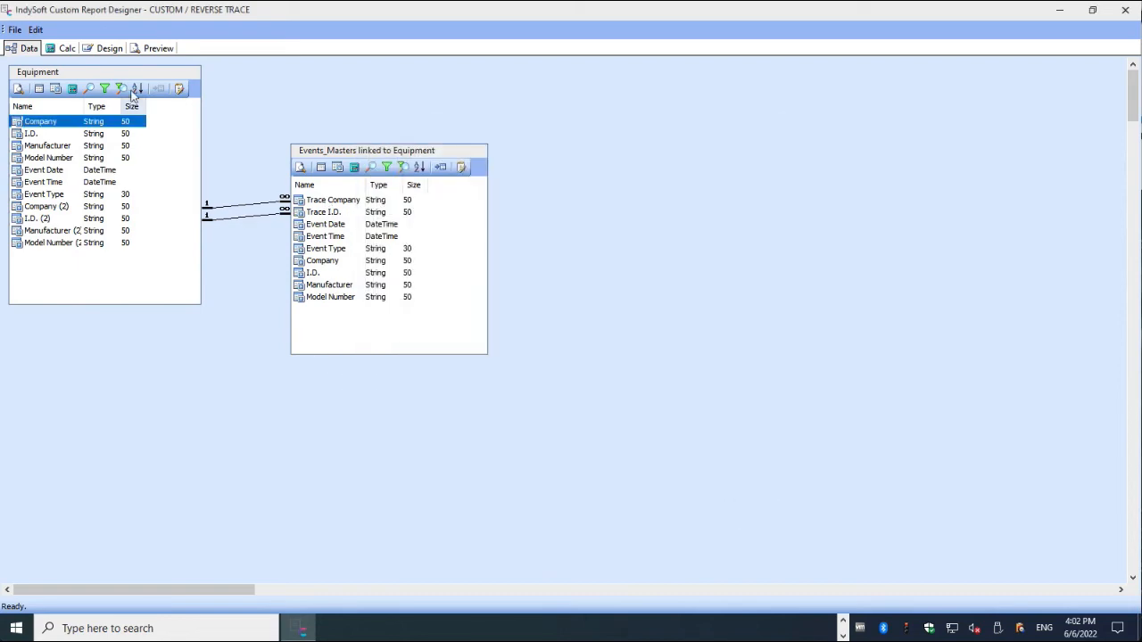
Step: Make the Events_Masters subreport in the main report's Detail band visible again
click(107, 48)
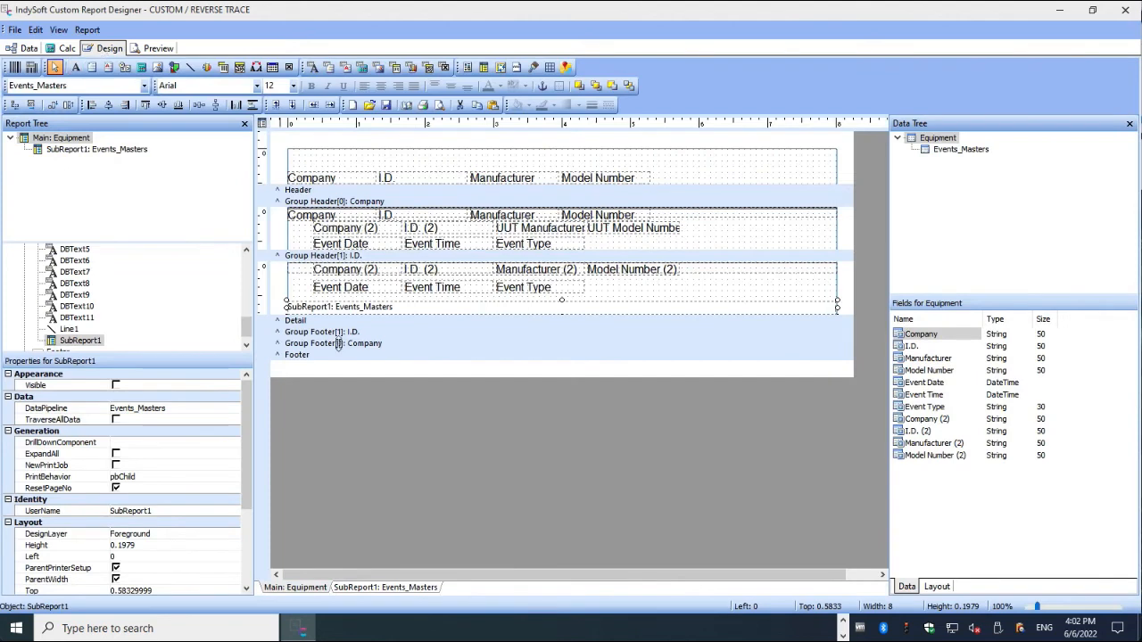
right_click(364, 312)
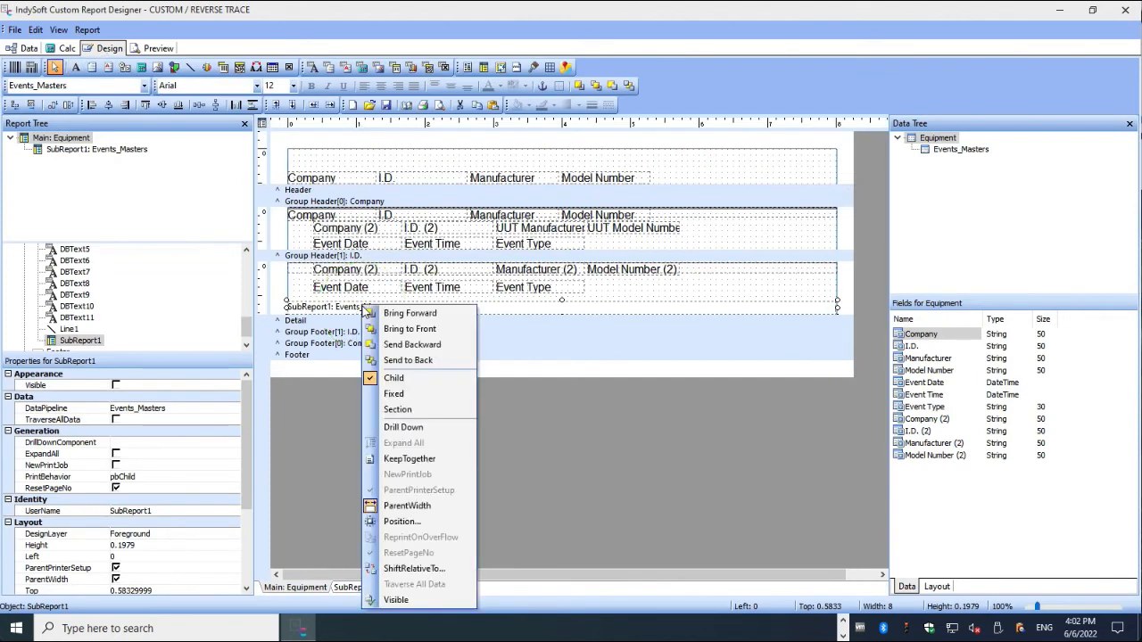
click(397, 600)
Step: Try placing a second subreport in the Detail band, delete it and reselect the Events_Masters subreport
click(482, 68)
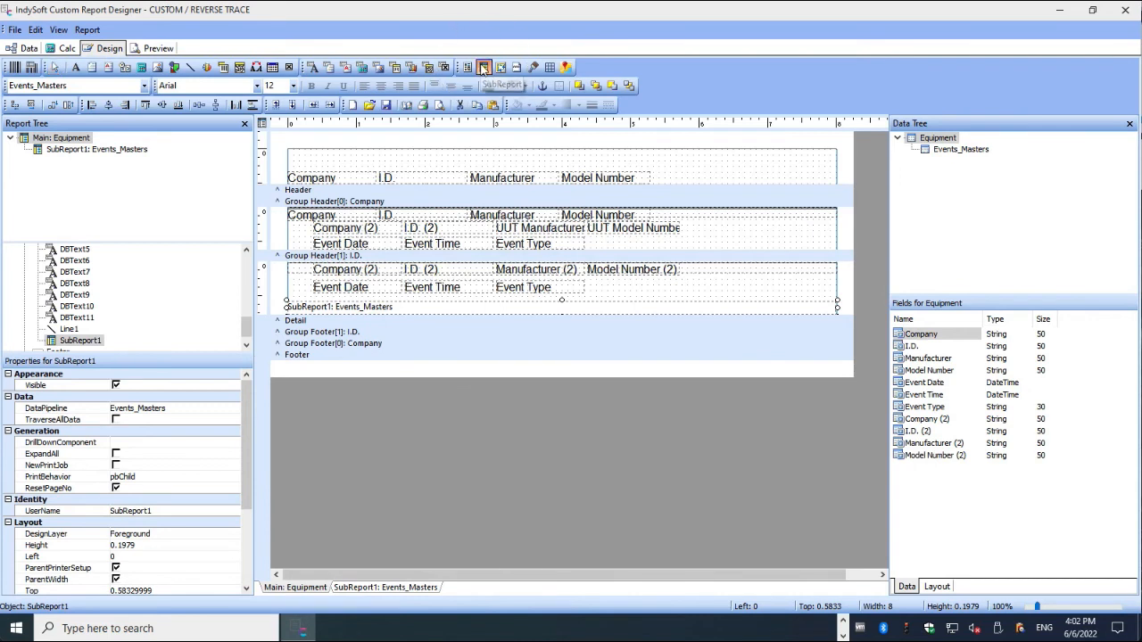
click(410, 311)
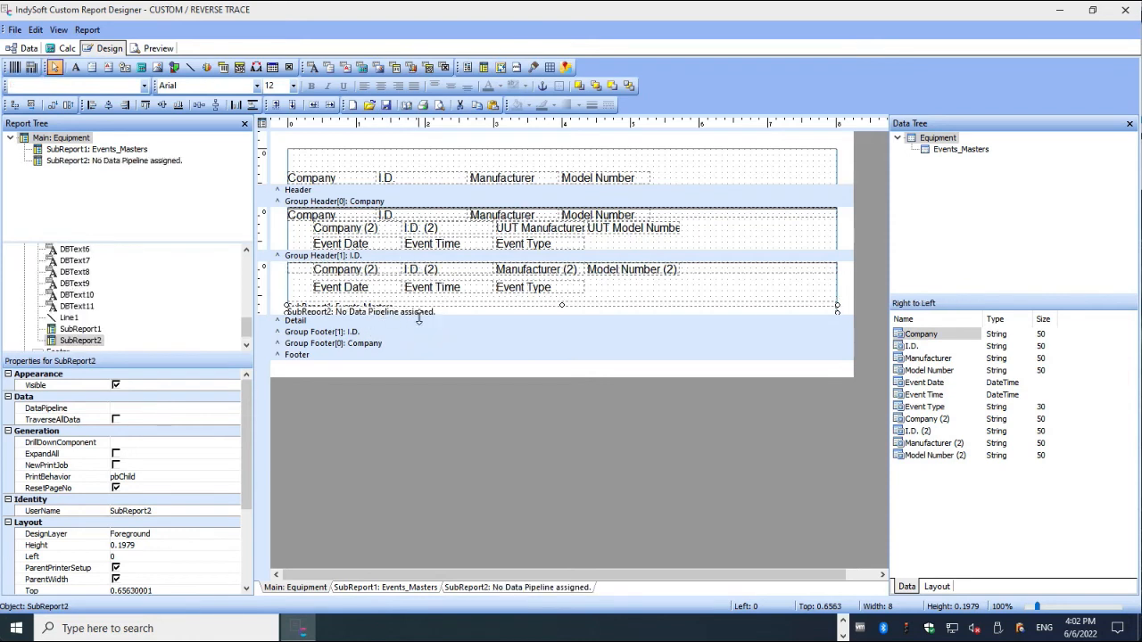
key(Delete)
click(410, 307)
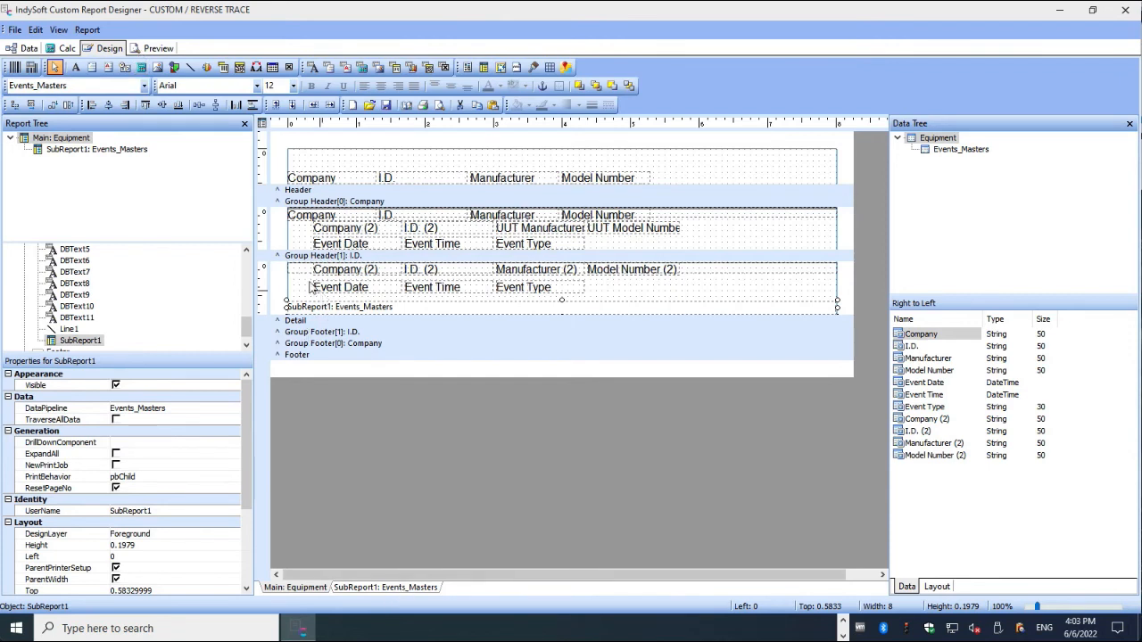
Step: Examine the Event Date, Event Time and Event Type fields in the Events_Masters subreport layout and preview the full report
click(412, 589)
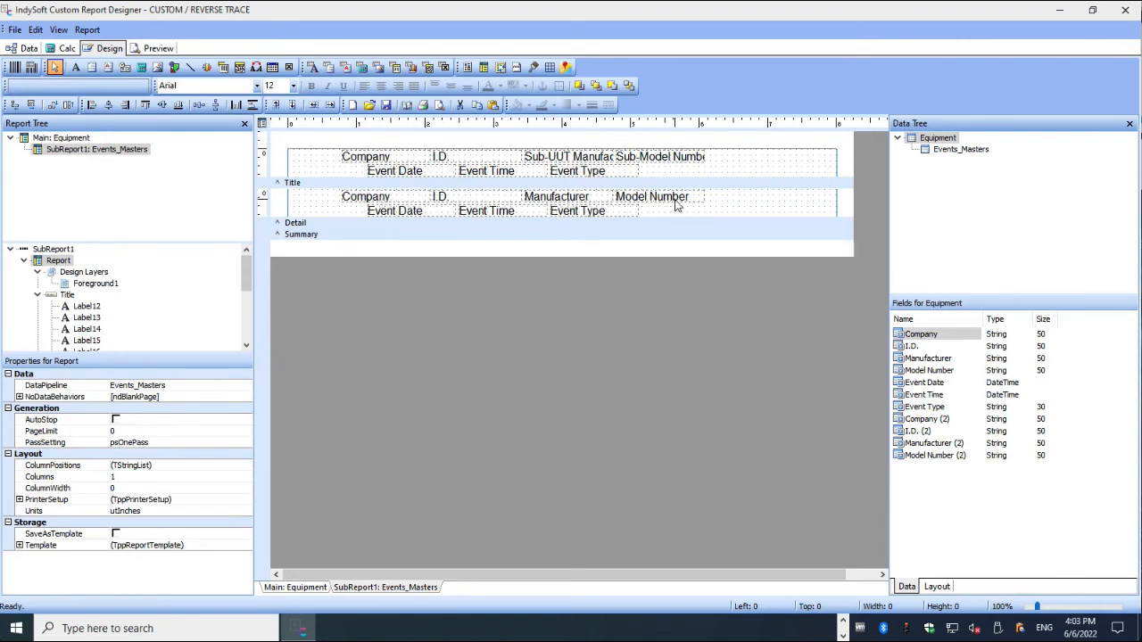
click(401, 215)
click(484, 214)
click(576, 215)
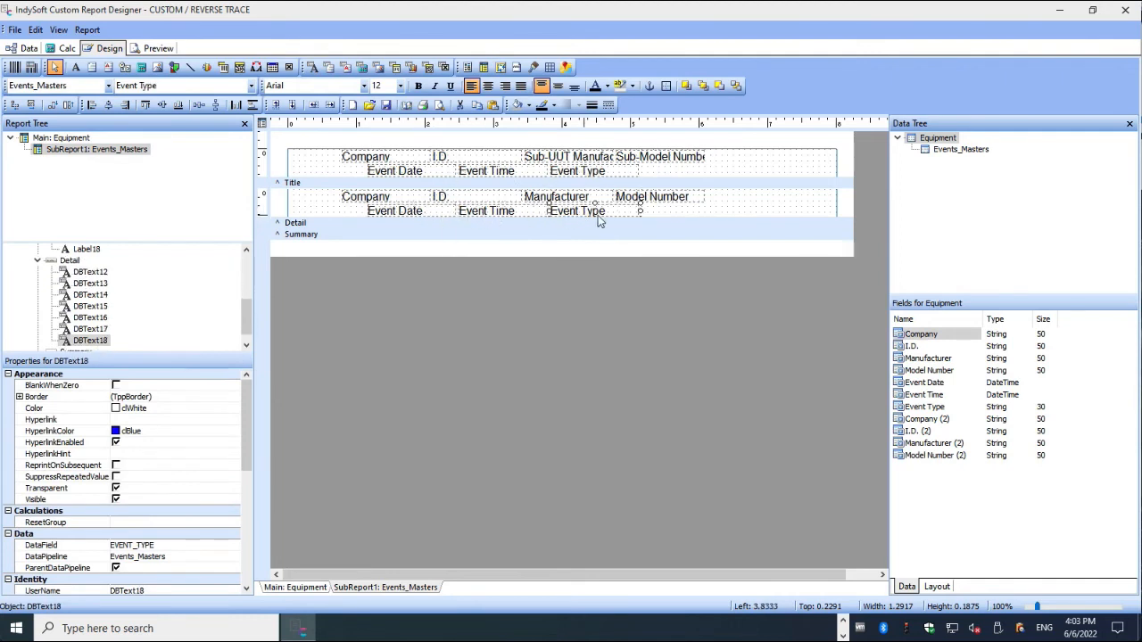
click(158, 49)
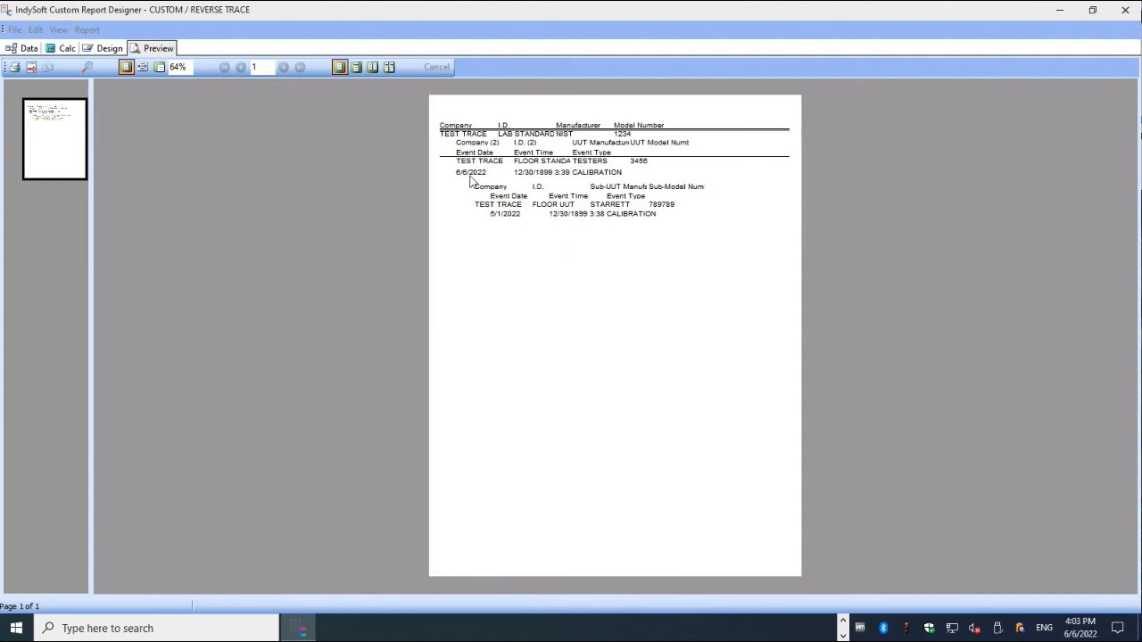
Step: Check the Company and I.D. fields of the Events_Masters dataset against the report preview
click(23, 51)
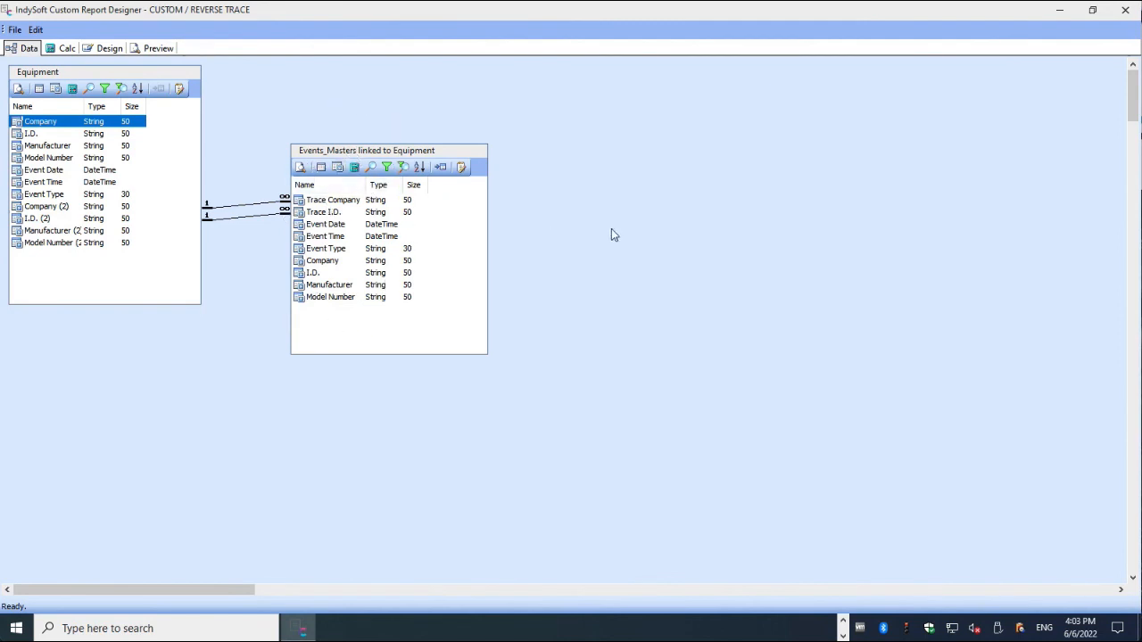
click(326, 263)
click(318, 274)
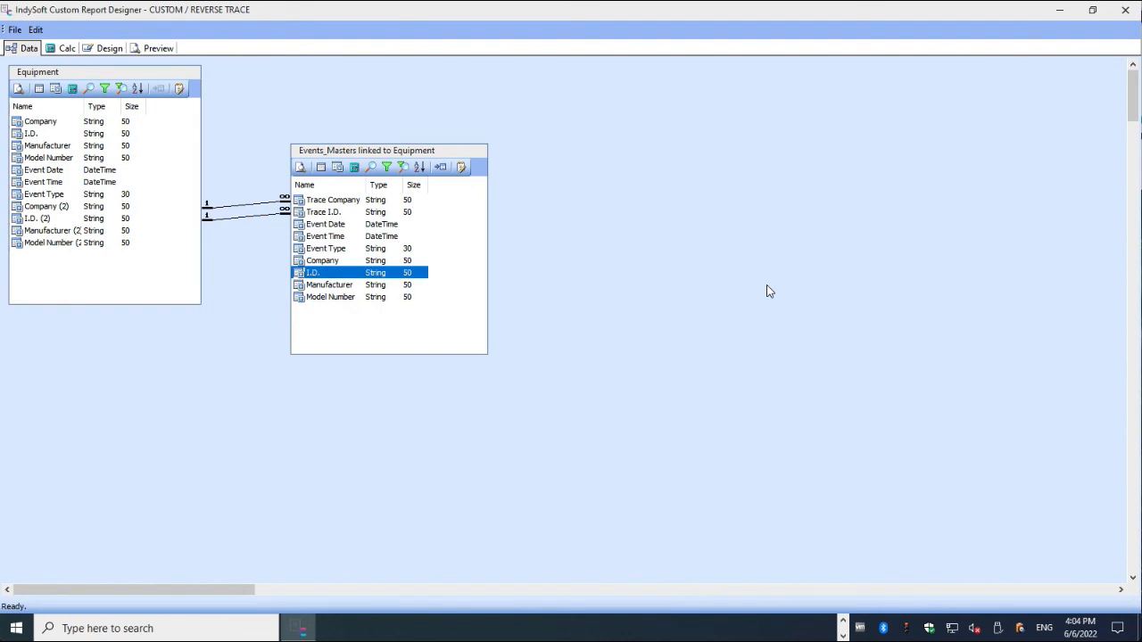
click(158, 49)
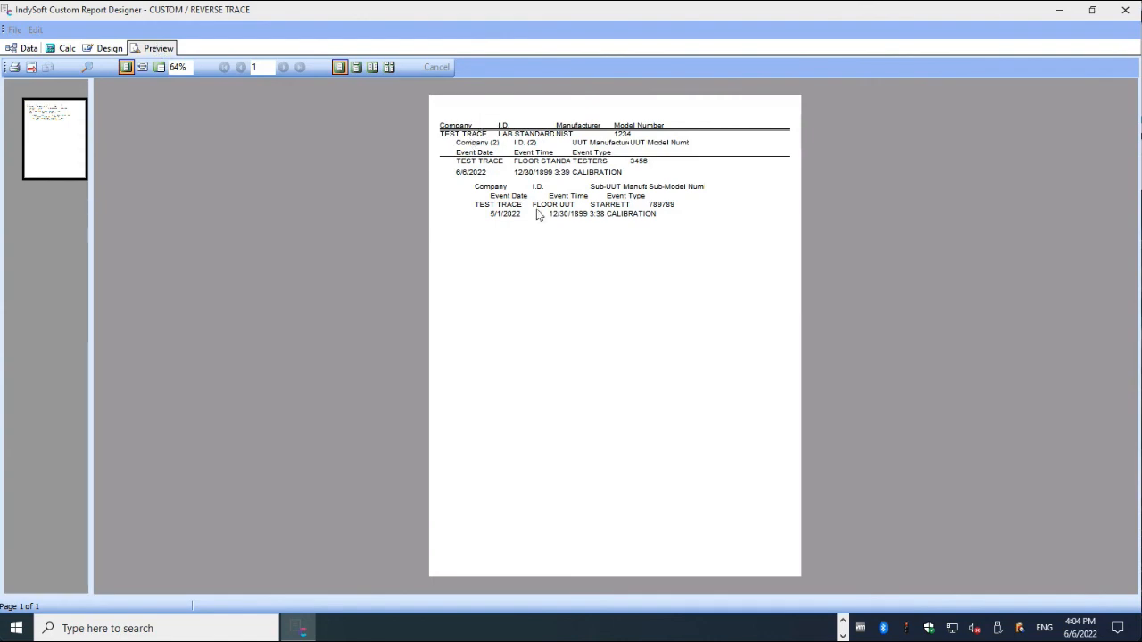